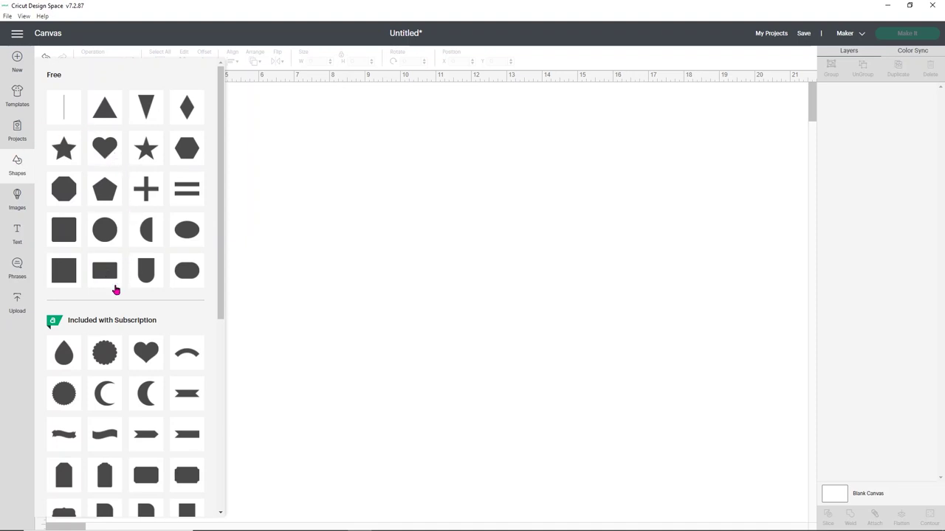
Add a rounded-corner rectangle to the canvas and set its width to 1.3 inches with proportions locked.
{"action": "left_click", "coordinate": [107, 277]}
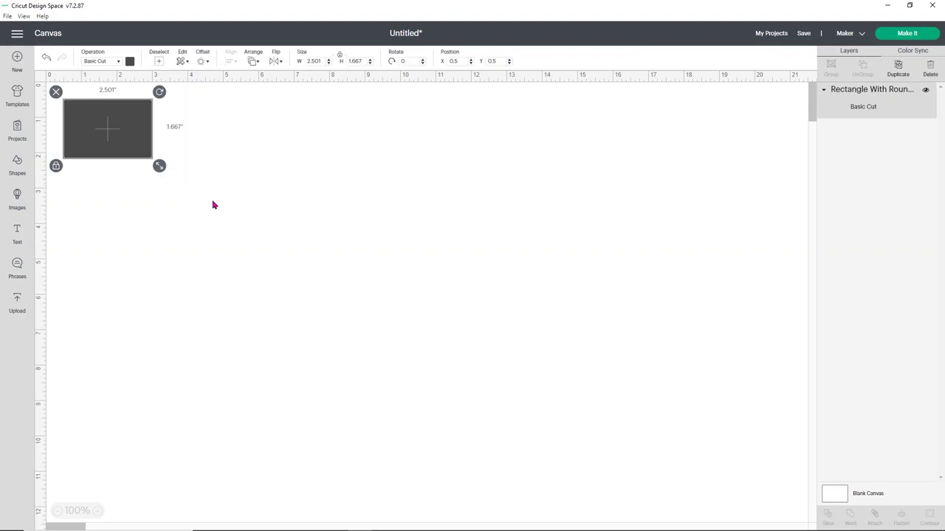
{"action": "left_click_drag", "start_coordinate": [132, 163], "coordinate": [231, 272]}
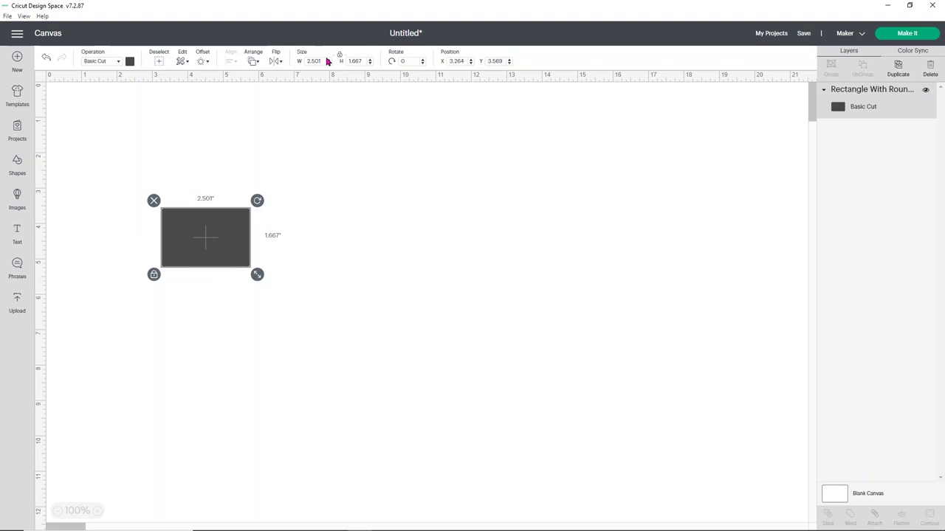
{"action": "left_click_drag", "start_coordinate": [323, 61], "coordinate": [277, 62]}
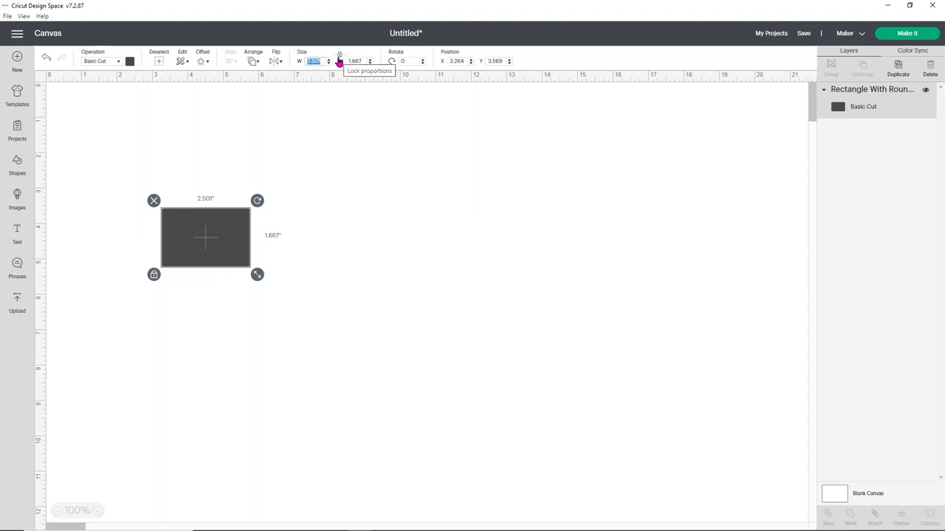
{"action": "type", "text": "1.3"}
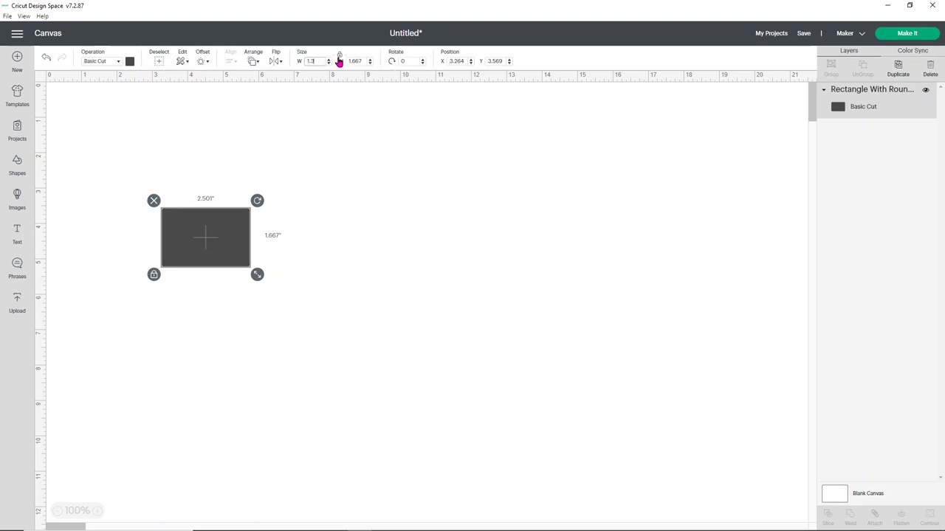
{"action": "key", "text": "Return"}
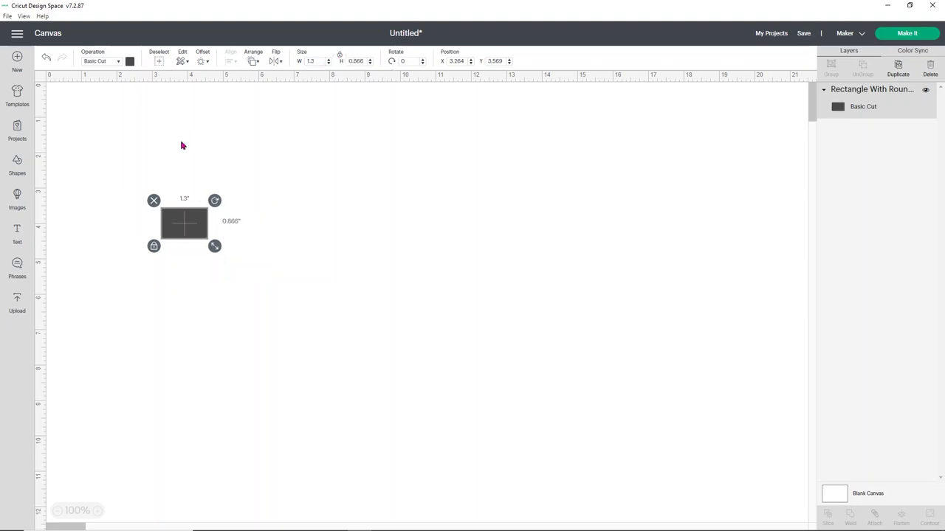
Try stretching the rounded rectangle with unlocked proportions to about 1.87 by 0.88 inches, and undo the resize.
{"action": "left_click", "coordinate": [200, 162]}
{"action": "left_click_drag", "start_coordinate": [192, 228], "coordinate": [199, 179]}
{"action": "left_click", "coordinate": [118, 177]}
{"action": "left_click", "coordinate": [116, 181]}
{"action": "left_click", "coordinate": [134, 160]}
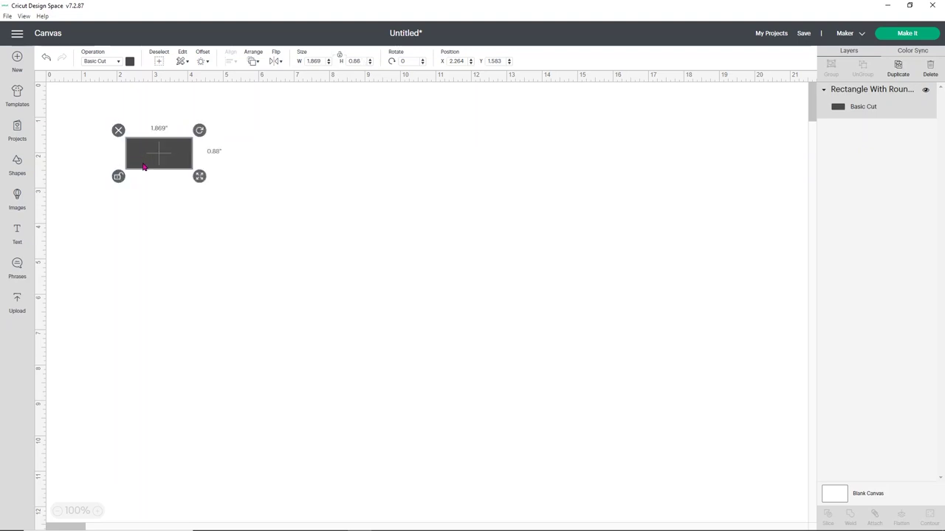
{"action": "left_click", "coordinate": [47, 57]}
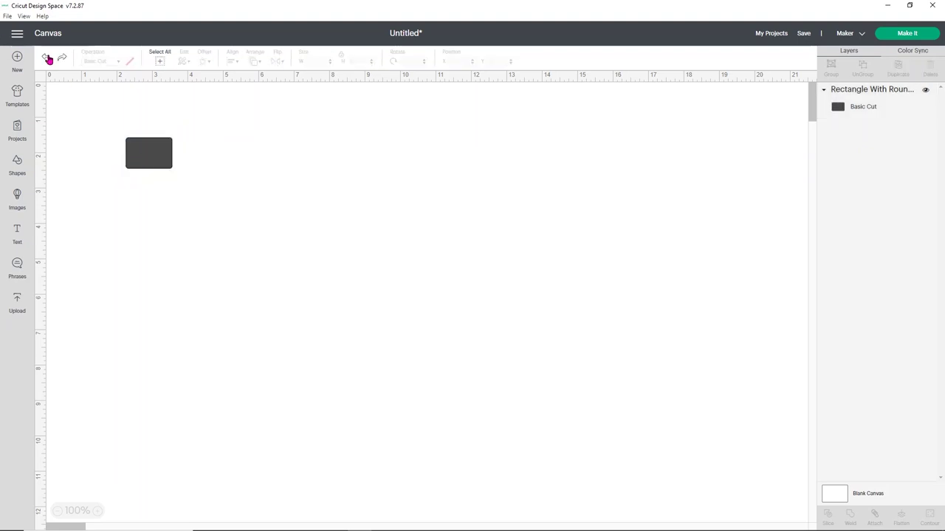
Reposition the rounded rectangle on the canvas at about X 3.3, Y 2.3 inches.
{"action": "left_click", "coordinate": [135, 157]}
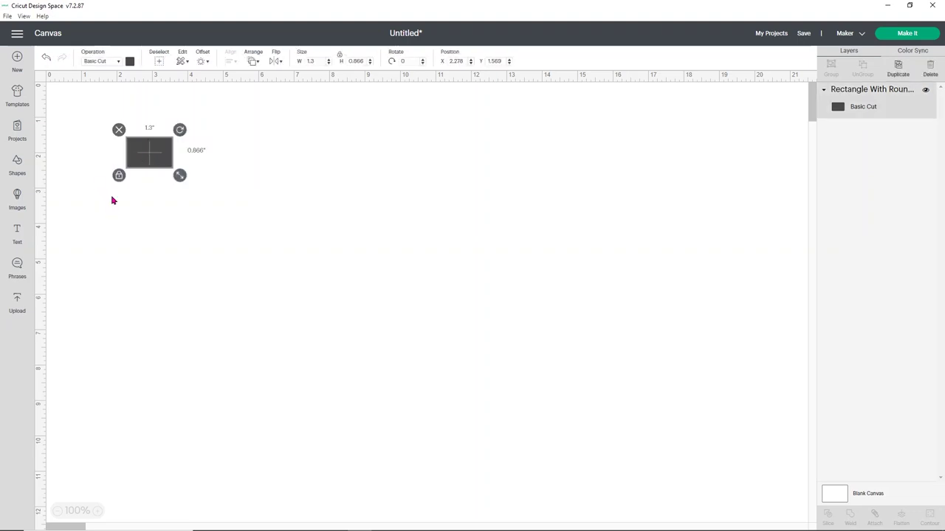
{"action": "left_click", "coordinate": [98, 512]}
{"action": "left_click", "coordinate": [98, 513]}
{"action": "left_click", "coordinate": [97, 512]}
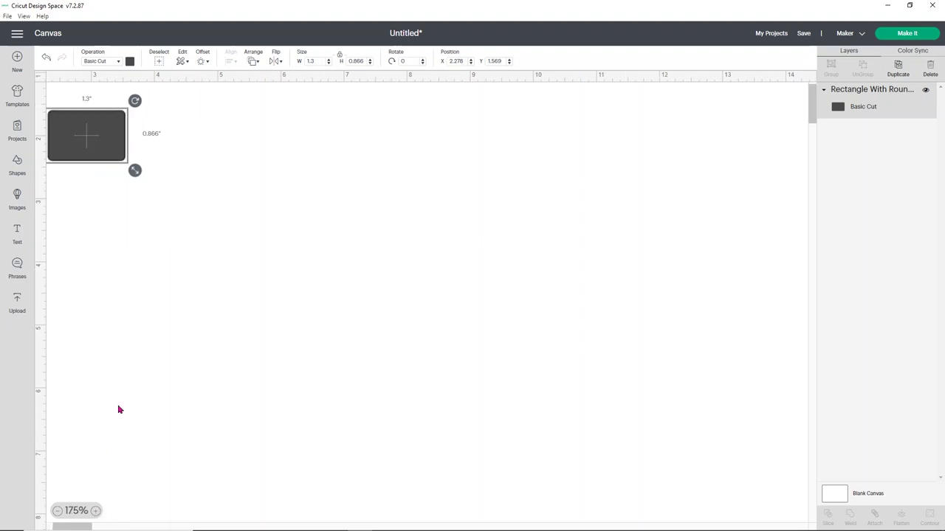
{"action": "left_click_drag", "start_coordinate": [114, 152], "coordinate": [179, 200]}
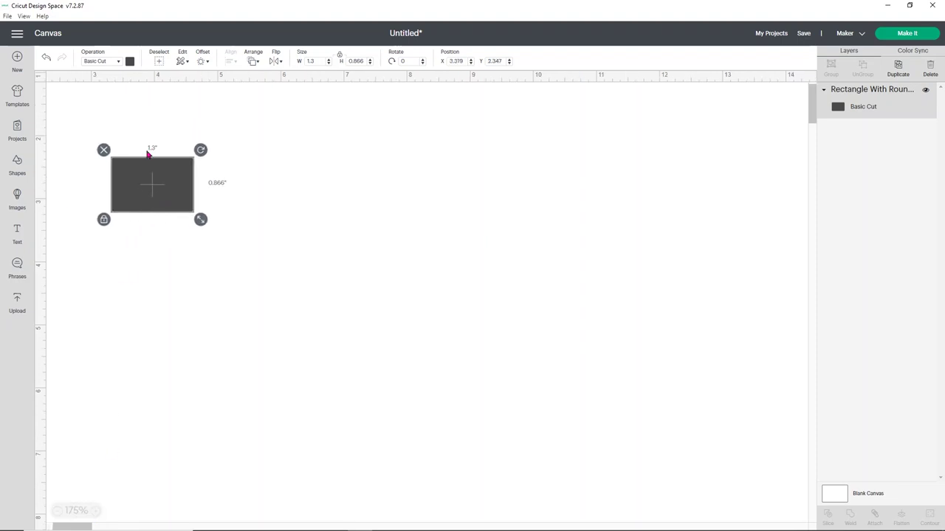
{"action": "left_click", "coordinate": [281, 189]}
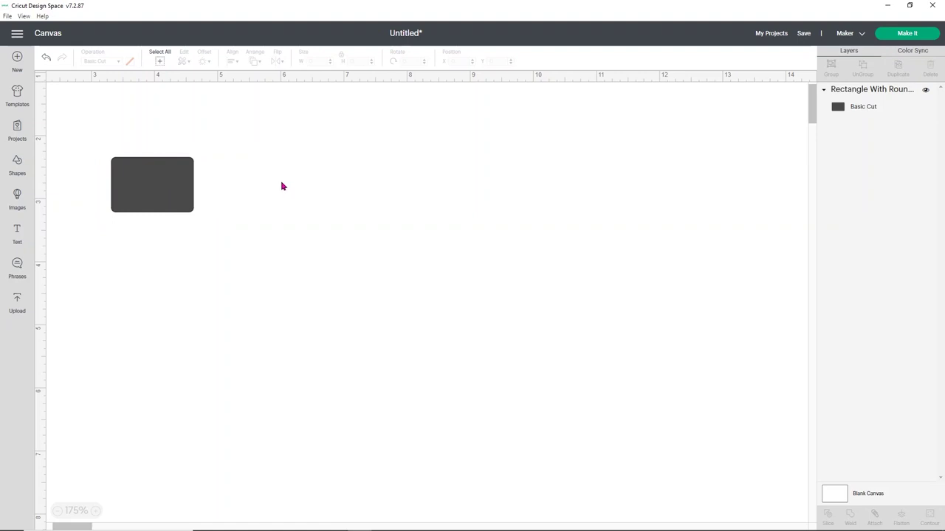
Make a smaller copy of the rounded rectangle, about 0.81 by 0.54 inches, and set it apart to the right of the original.
{"action": "left_click", "coordinate": [177, 192]}
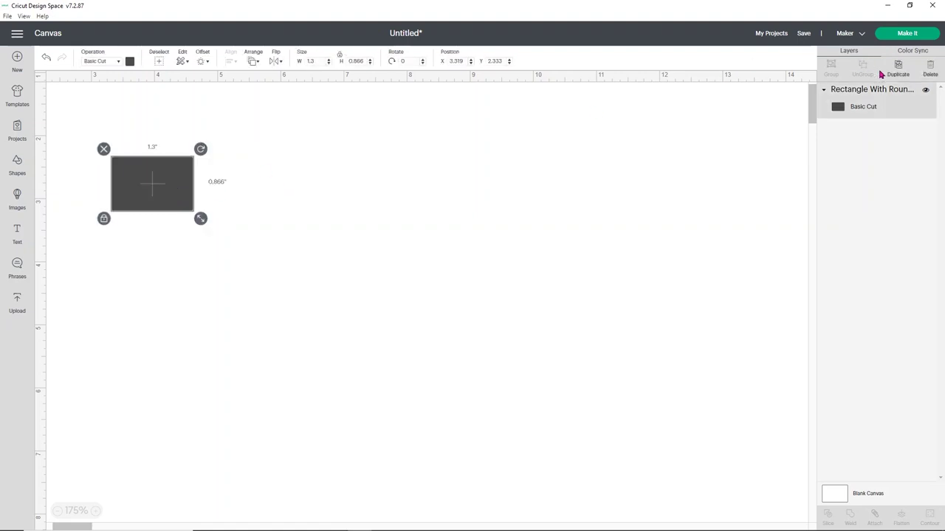
{"action": "key", "text": "ctrl+d"}
{"action": "left_click_drag", "start_coordinate": [133, 188], "coordinate": [161, 192]}
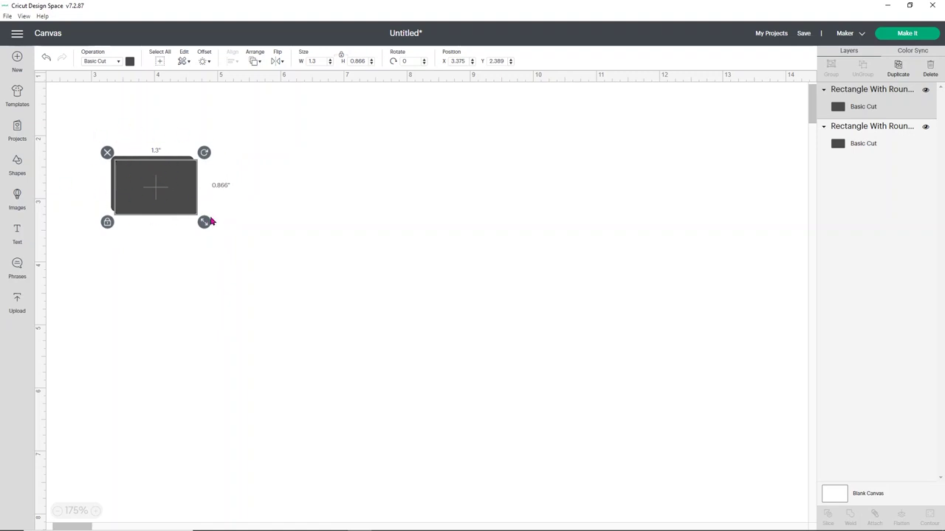
{"action": "left_click_drag", "start_coordinate": [204, 222], "coordinate": [162, 191]}
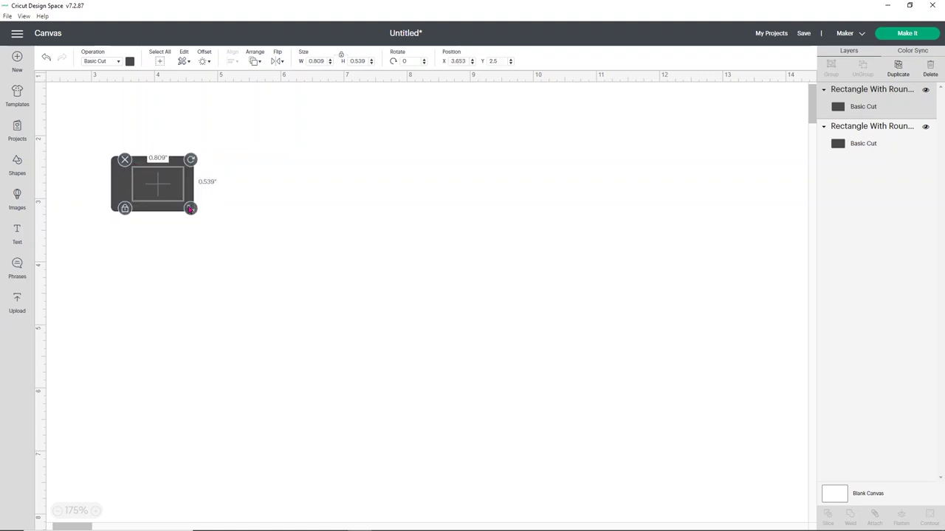
{"action": "left_click", "coordinate": [254, 204]}
{"action": "left_click_drag", "start_coordinate": [151, 189], "coordinate": [388, 181]}
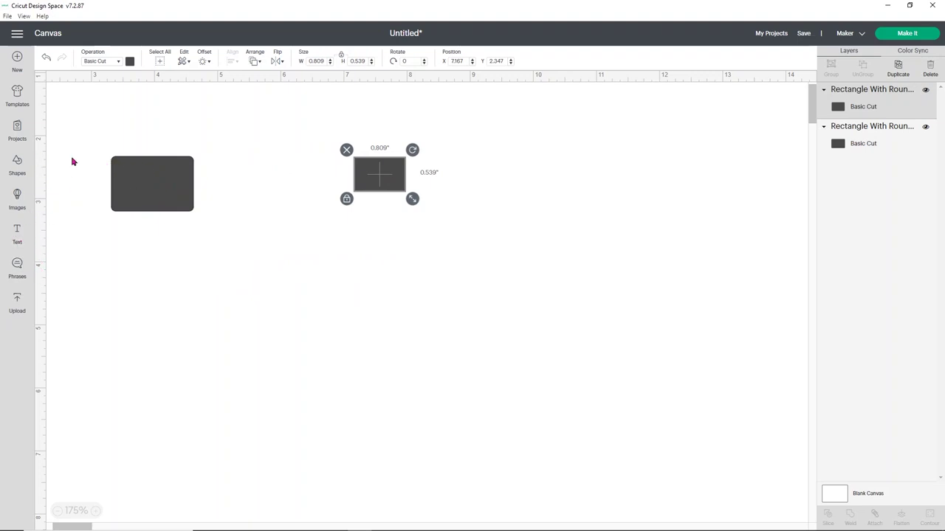
Add a circle, shrink it to about 0.18 inches and place it in the larger rectangle's upper-left corner.
{"action": "left_click", "coordinate": [20, 172]}
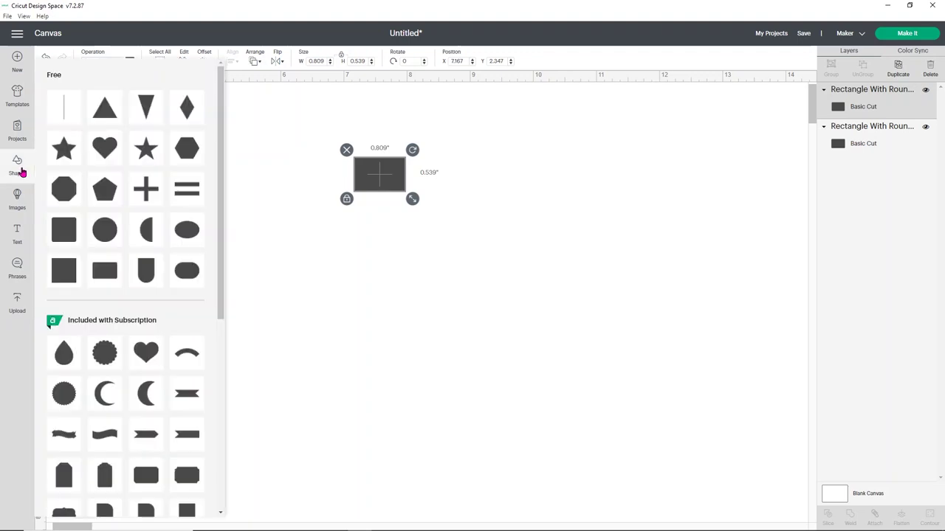
{"action": "left_click", "coordinate": [106, 231]}
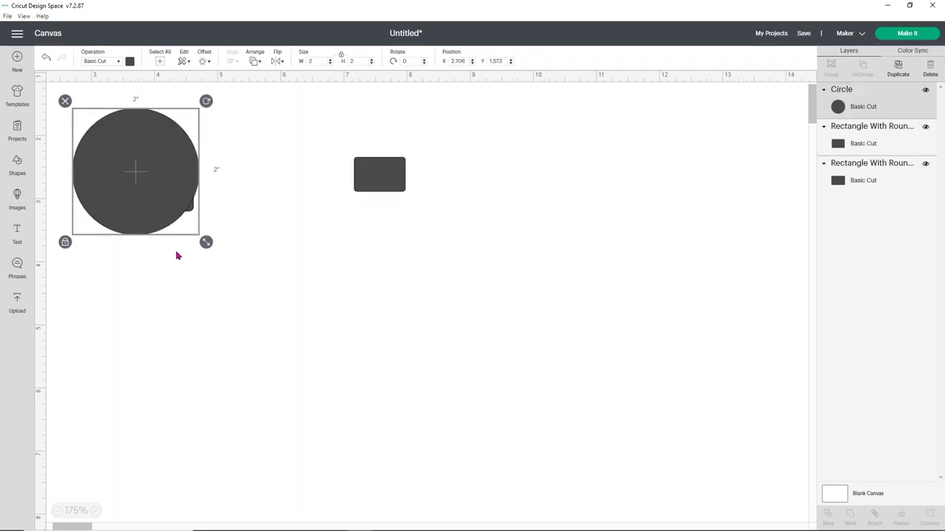
{"action": "left_click_drag", "start_coordinate": [165, 198], "coordinate": [249, 269]}
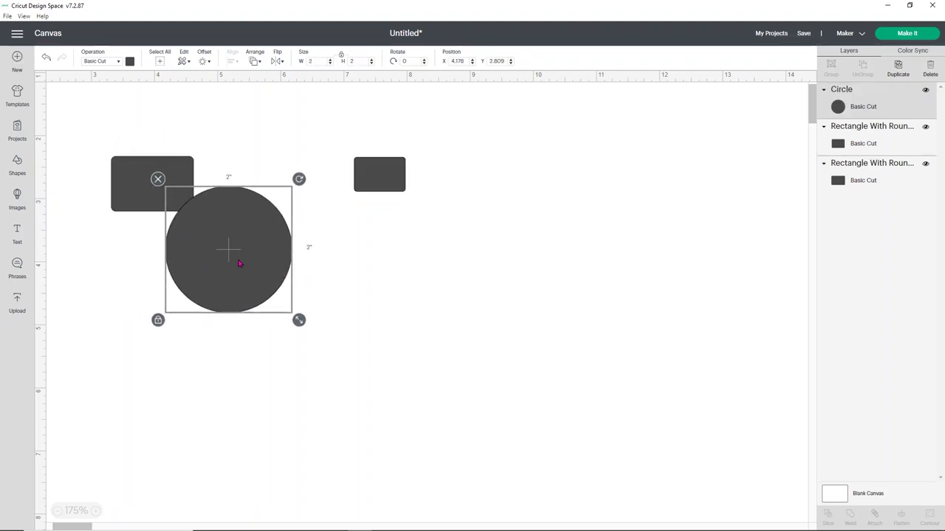
{"action": "left_click_drag", "start_coordinate": [299, 320], "coordinate": [127, 168]}
{"action": "key", "text": "Escape"}
{"action": "key", "text": "Escape"}
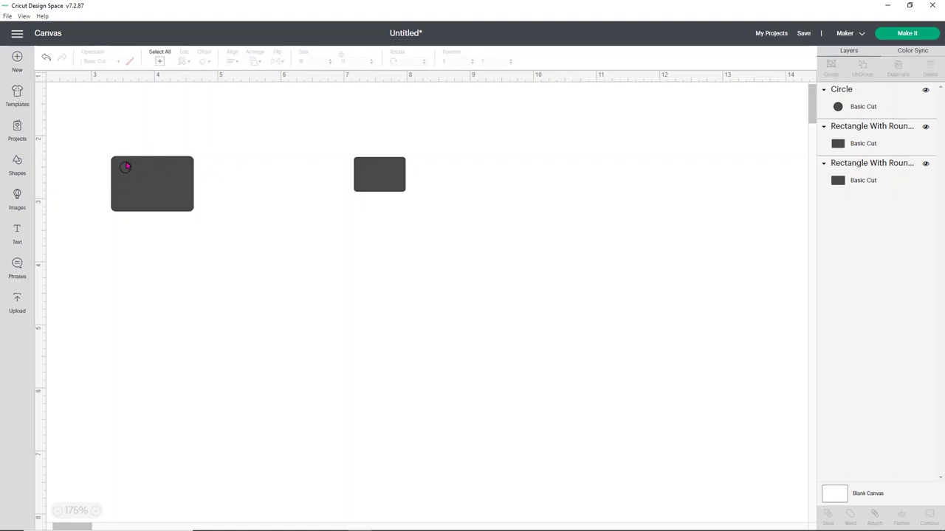
{"action": "left_click", "coordinate": [126, 168]}
Place the smaller rectangle on the larger one beside the circle and colour it light grey.
{"action": "left_click_drag", "start_coordinate": [366, 174], "coordinate": [152, 185]}
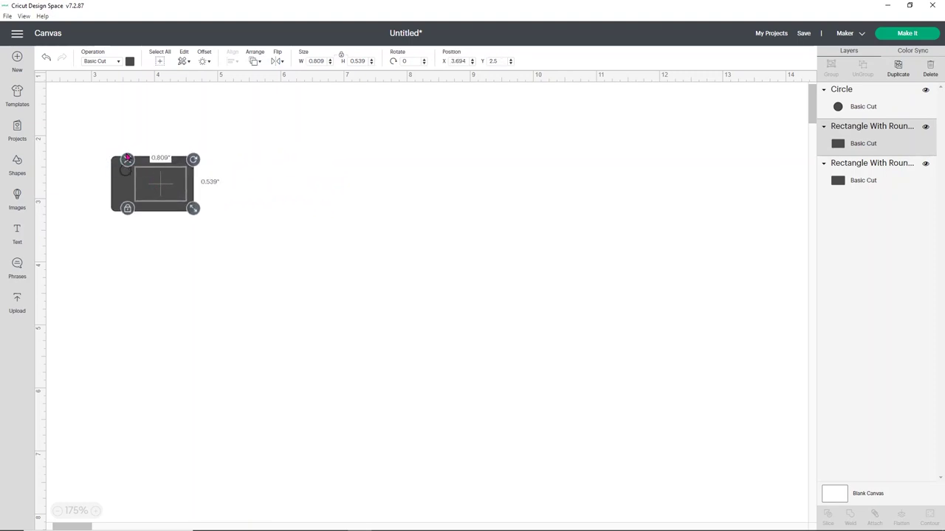
{"action": "left_click", "coordinate": [225, 194]}
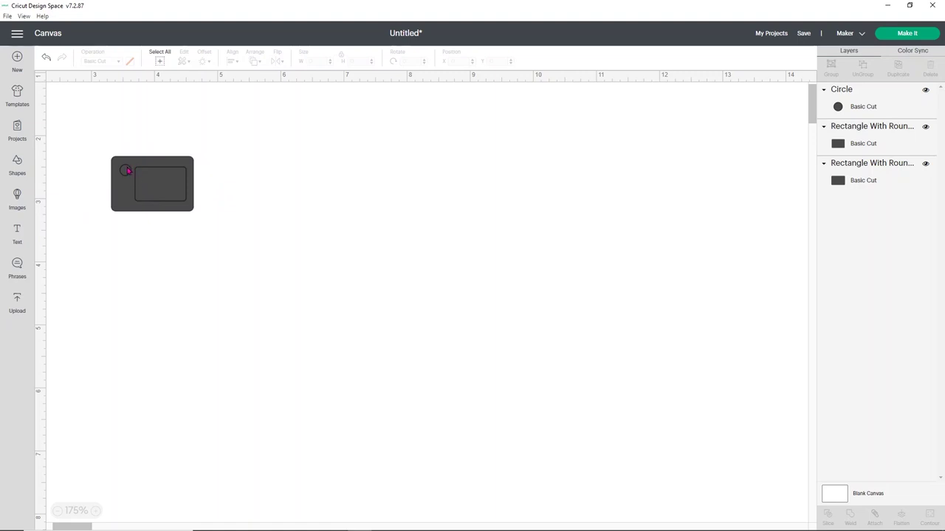
{"action": "left_click", "coordinate": [151, 174]}
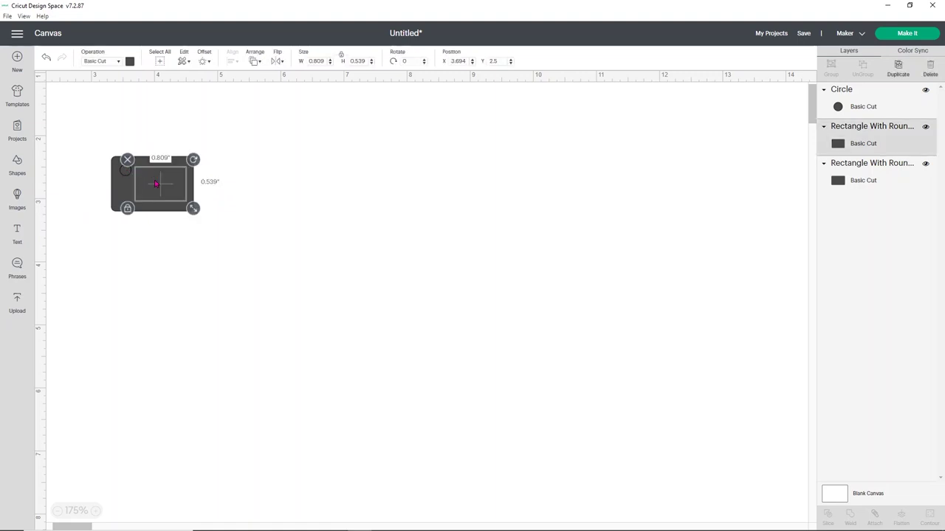
{"action": "left_click", "coordinate": [130, 60]}
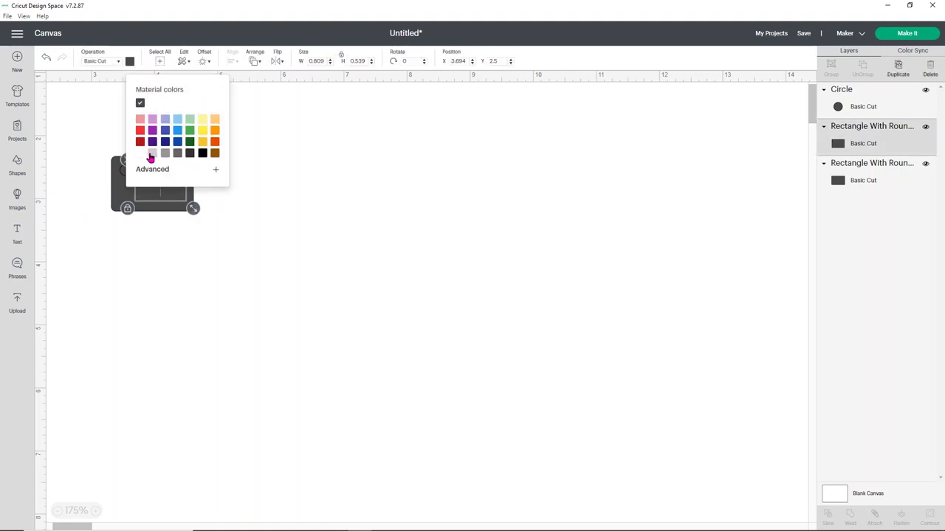
{"action": "left_click", "coordinate": [152, 153]}
{"action": "left_click", "coordinate": [263, 175]}
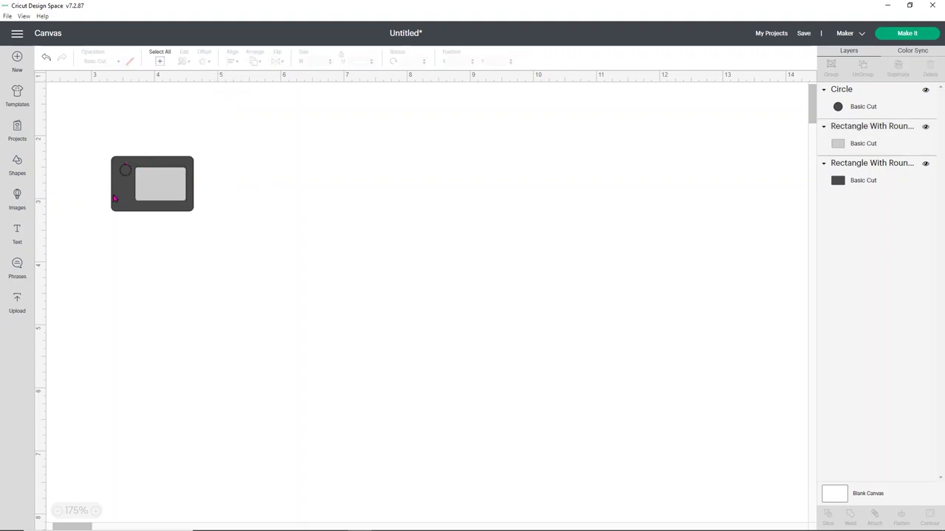
Move the light grey rectangle off the larger rectangle to the empty canvas on the right.
{"action": "left_click_drag", "start_coordinate": [164, 193], "coordinate": [348, 199]}
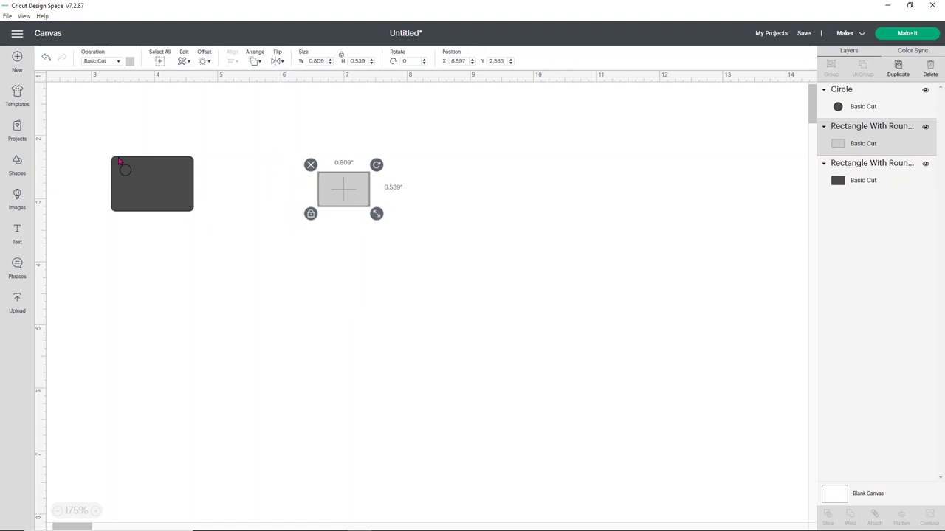
{"action": "left_click", "coordinate": [126, 172]}
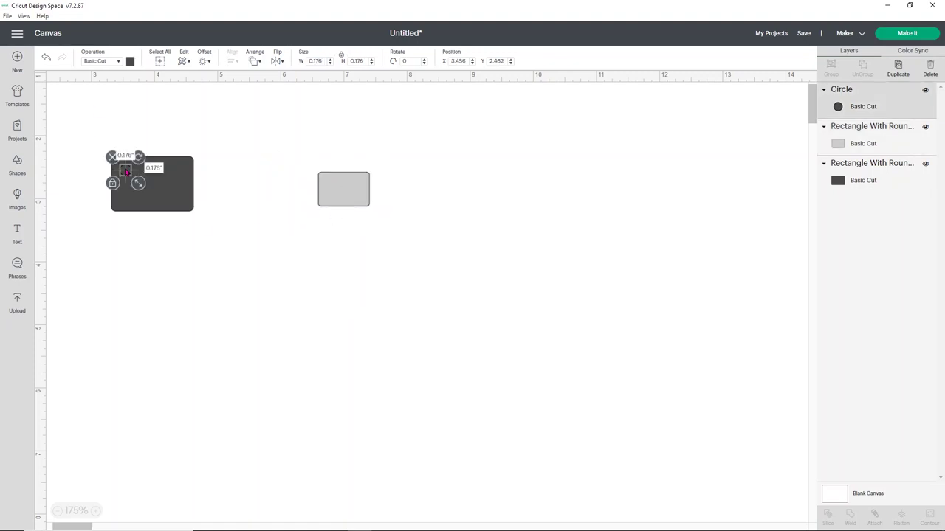
{"action": "left_click", "coordinate": [96, 127]}
Try attaching the circle to the larger rectangle, and undo the attachment.
{"action": "left_click_drag", "start_coordinate": [94, 128], "coordinate": [228, 273]}
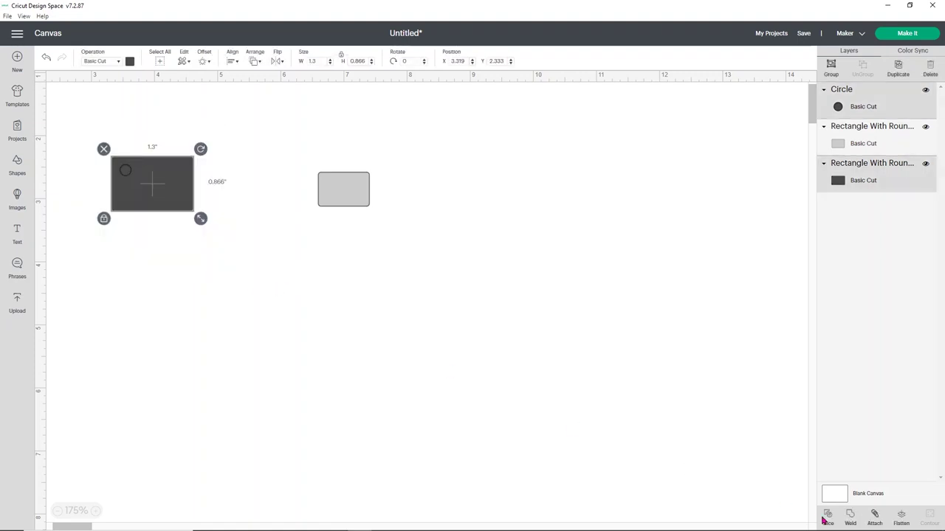
{"action": "left_click", "coordinate": [875, 518]}
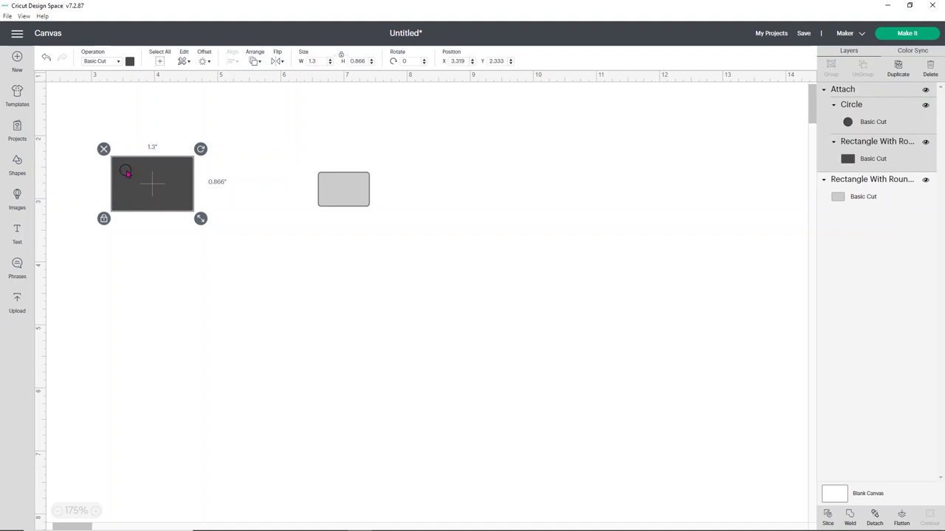
{"action": "left_click", "coordinate": [46, 57]}
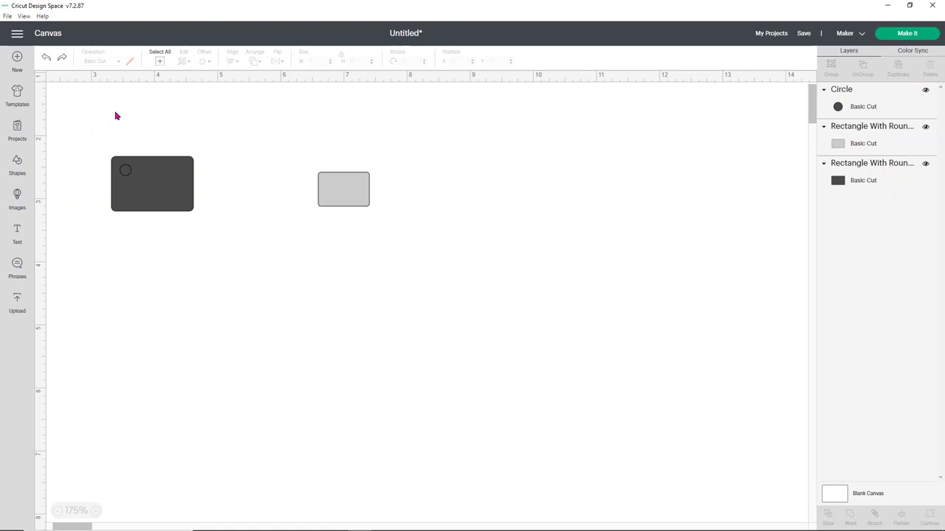
Slice the circle out of the larger rectangle and move the holed rectangle away from the cut-out pieces.
{"action": "left_click_drag", "start_coordinate": [93, 124], "coordinate": [206, 236]}
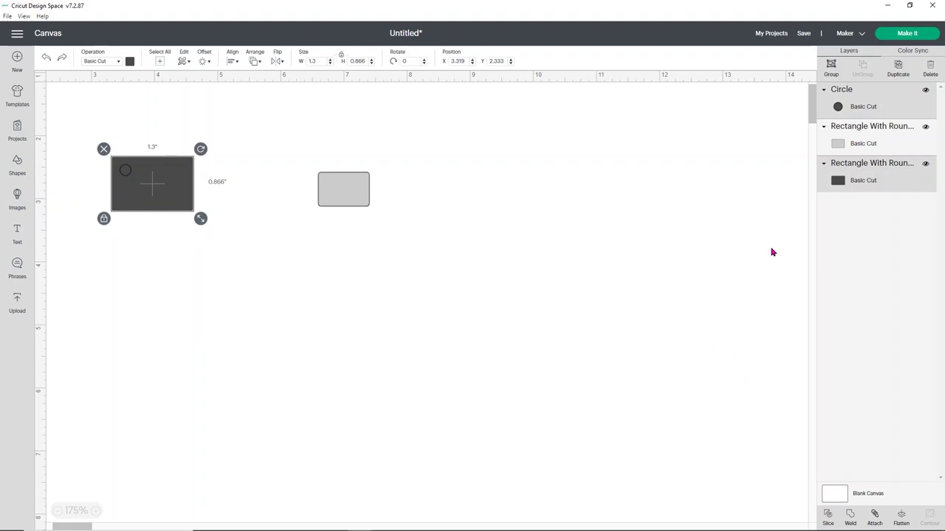
{"action": "left_click", "coordinate": [828, 521]}
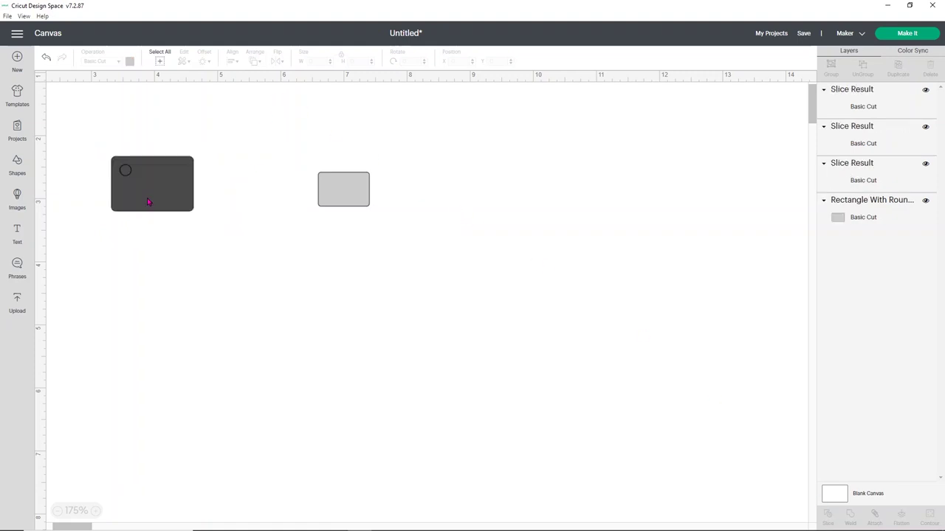
{"action": "left_click_drag", "start_coordinate": [155, 198], "coordinate": [189, 240]}
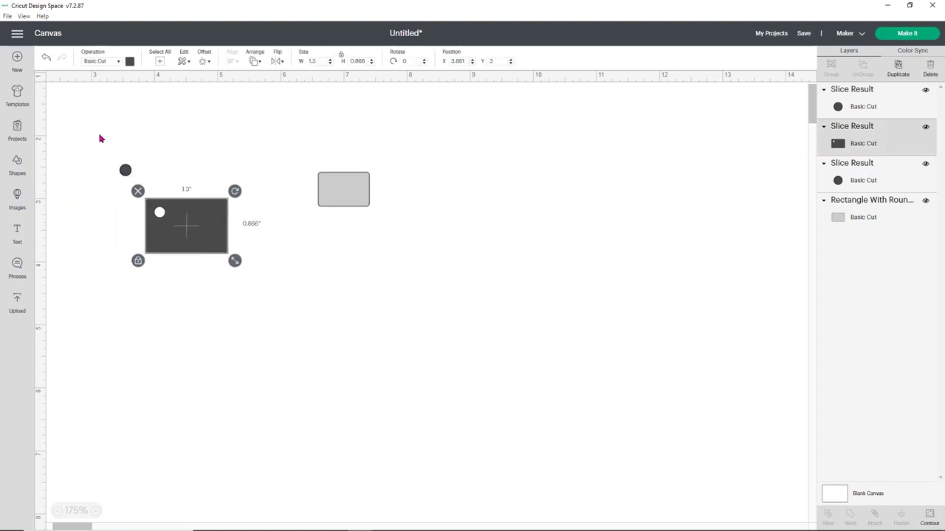
Delete both cut-out circle pieces and move the holed rectangle and the light grey rectangle farther apart.
{"action": "left_click_drag", "start_coordinate": [107, 146], "coordinate": [135, 177]}
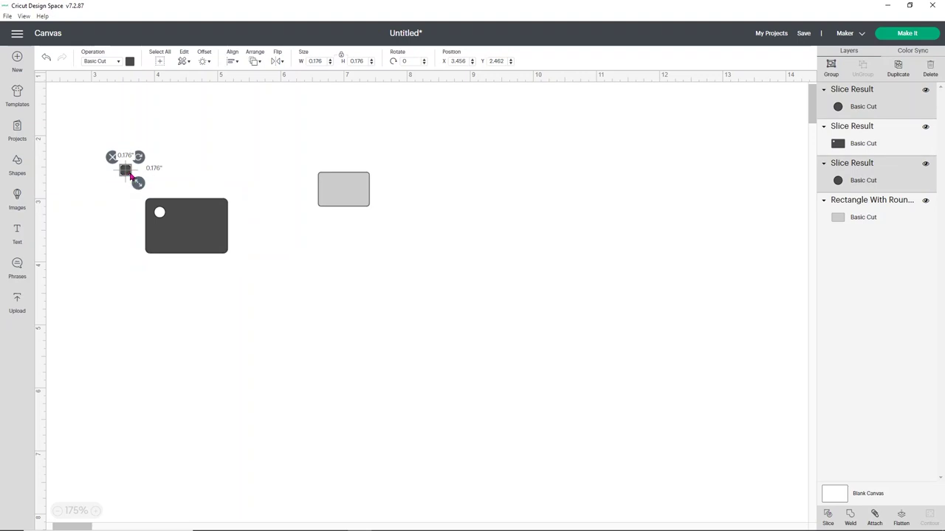
{"action": "left_click", "coordinate": [496, 205]}
{"action": "left_click", "coordinate": [865, 110]}
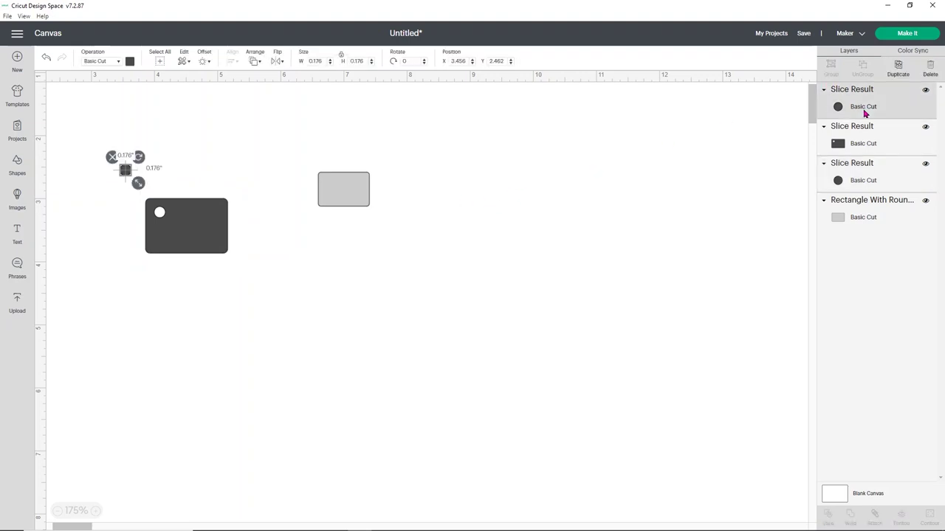
{"action": "key", "text": "Delete"}
{"action": "left_click", "coordinate": [876, 145]}
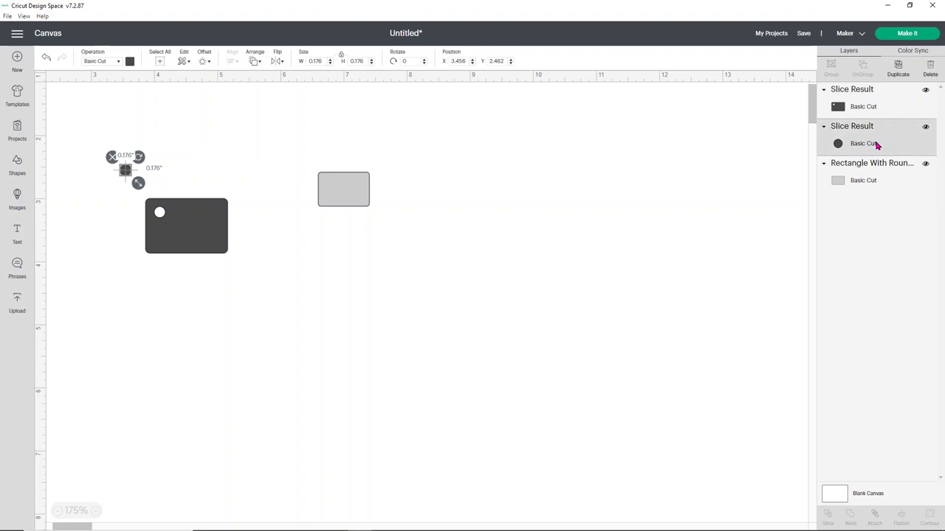
{"action": "key", "text": "Delete"}
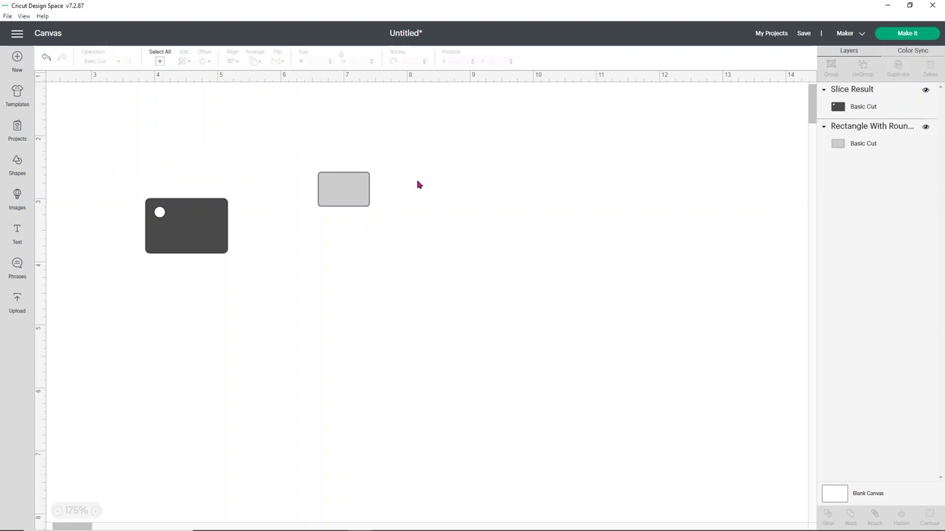
{"action": "left_click_drag", "start_coordinate": [177, 231], "coordinate": [122, 147]}
{"action": "mouse_move", "coordinate": [341, 192]}
{"action": "left_mouse_down"}
{"action": "mouse_move", "coordinate": [379, 178]}
{"action": "mouse_move", "coordinate": [359, 188]}
{"action": "left_mouse_up"}
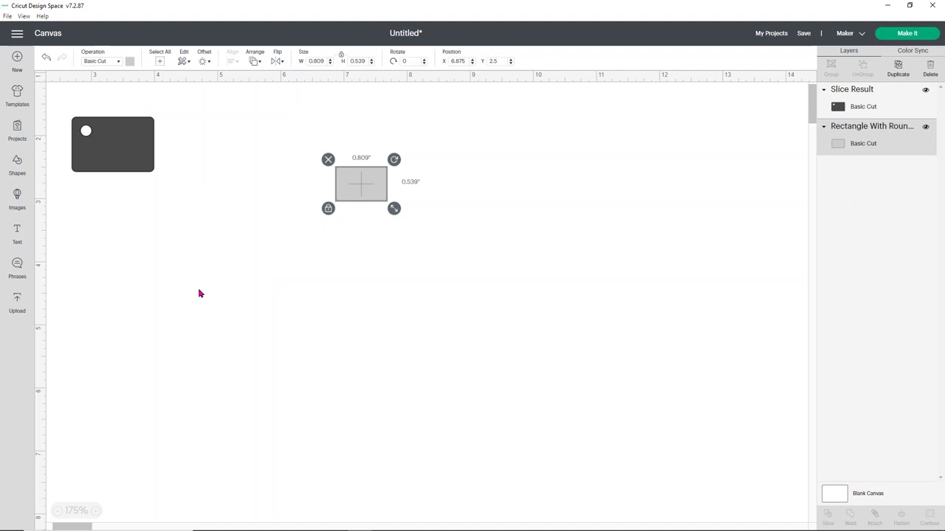
Add a square shape beside the light grey rectangle and resize it to 6.75 in wide by 9.25 in high.
{"action": "left_click", "coordinate": [18, 173]}
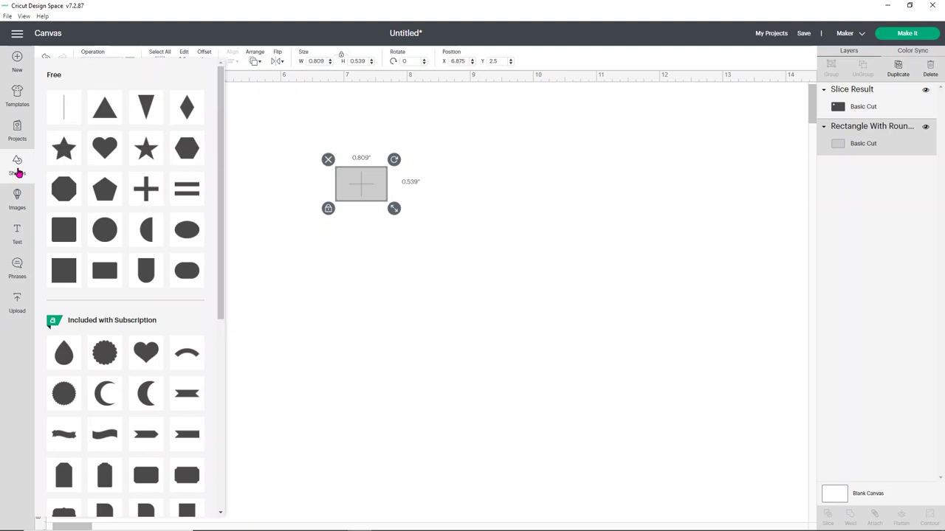
{"action": "left_click", "coordinate": [65, 273]}
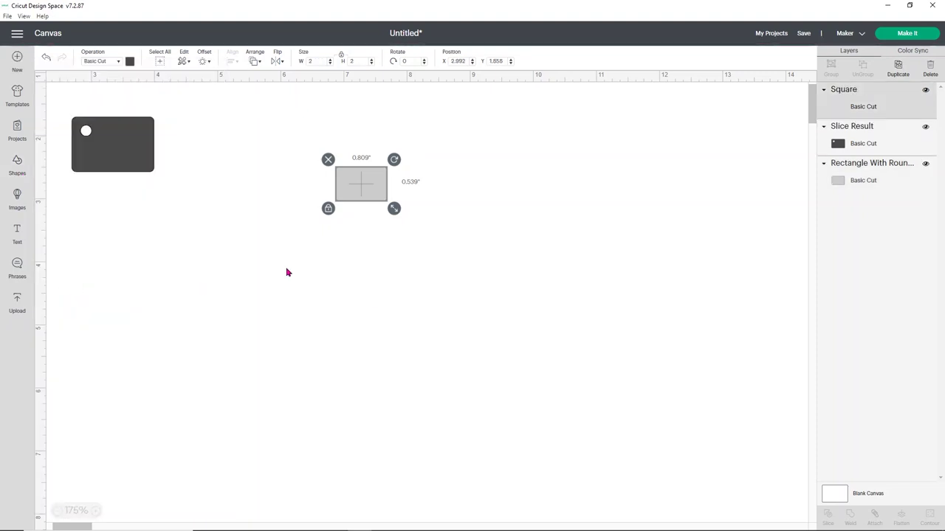
{"action": "left_click_drag", "start_coordinate": [163, 194], "coordinate": [476, 234]}
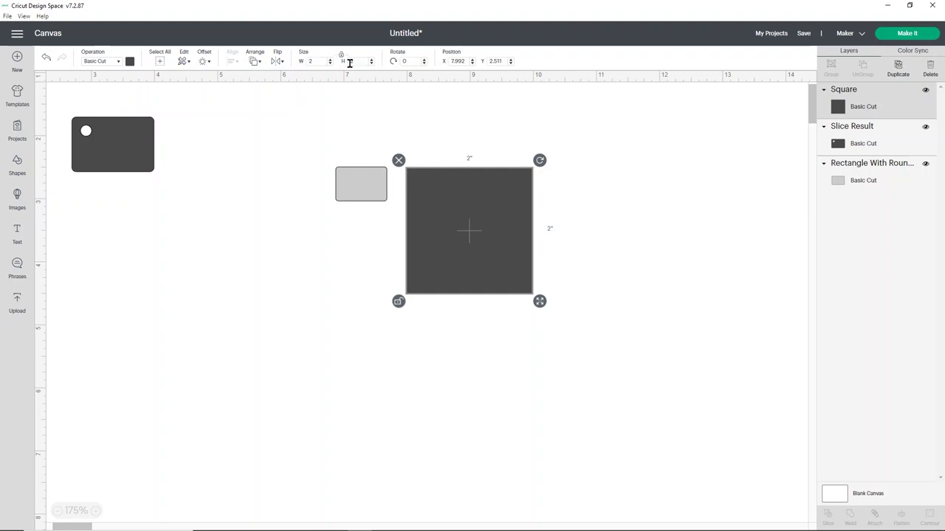
{"action": "left_click", "coordinate": [301, 62]}
{"action": "type", "text": "6.75"}
{"action": "key", "text": "Return"}
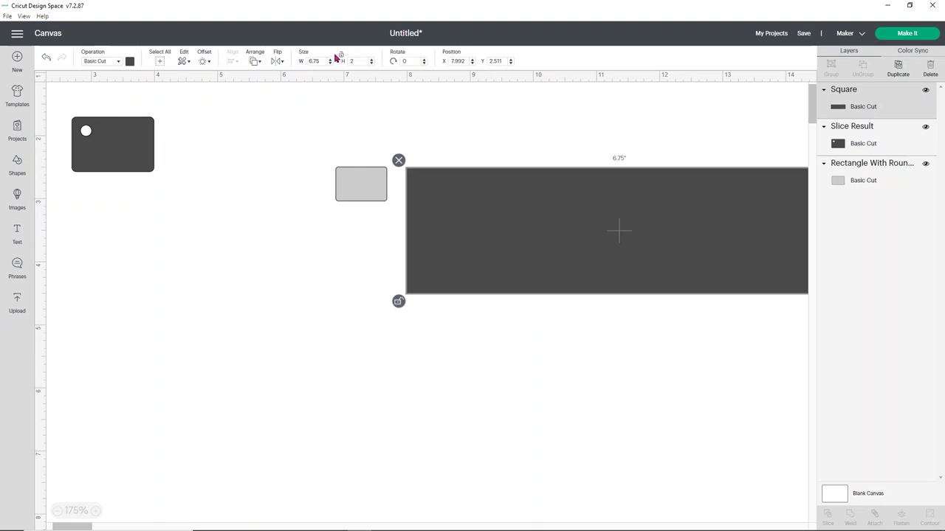
{"action": "left_click", "coordinate": [359, 61]}
{"action": "key", "text": "Return"}
{"action": "left_click_drag", "start_coordinate": [684, 295], "coordinate": [643, 227]}
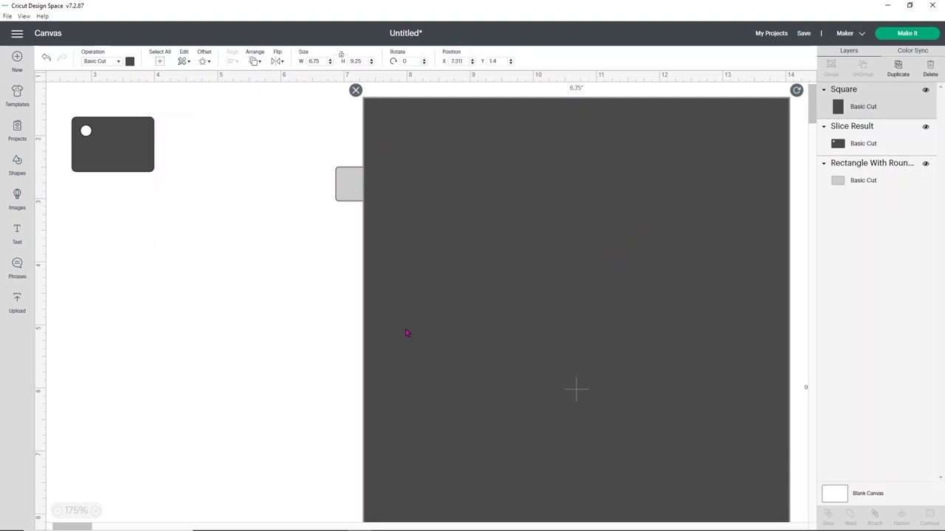
Move the 6.75 × 9.25 in rectangle clear of the light grey rectangle and send it to the back.
{"action": "left_click", "coordinate": [58, 511]}
{"action": "left_click", "coordinate": [57, 511]}
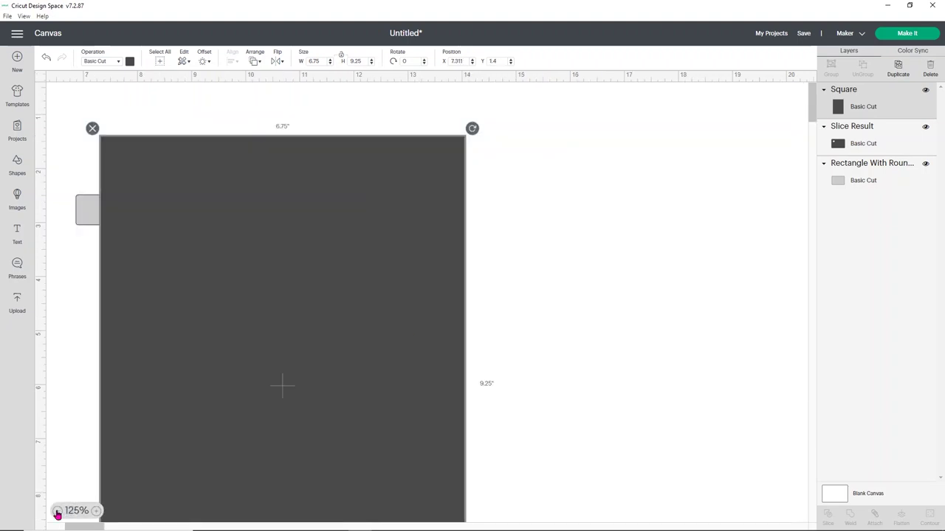
{"action": "left_click_drag", "start_coordinate": [347, 358], "coordinate": [353, 365]}
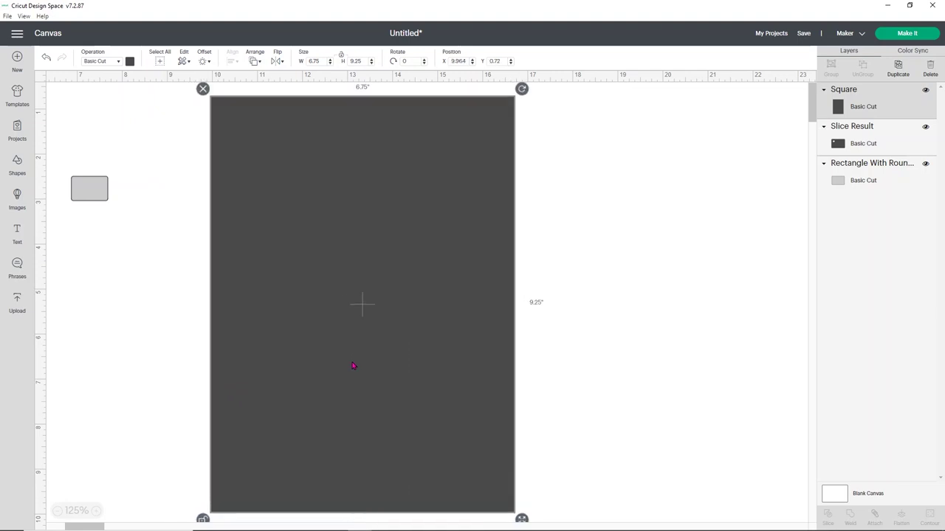
{"action": "right_click", "coordinate": [330, 272]}
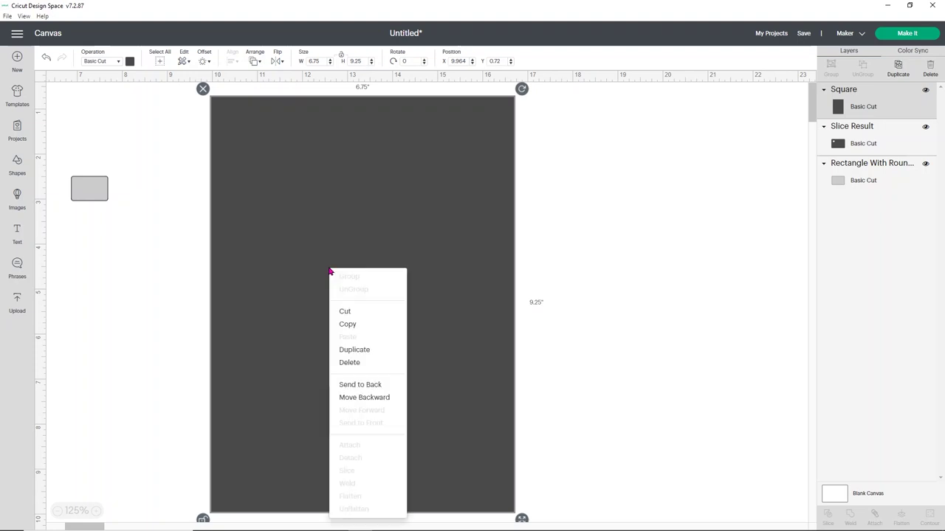
{"action": "left_click", "coordinate": [388, 386]}
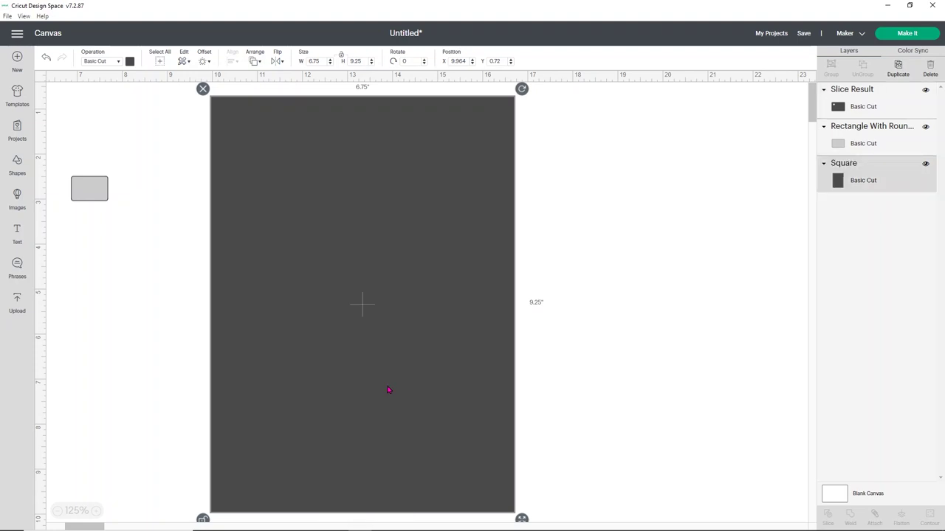
{"action": "left_click", "coordinate": [149, 296]}
Try the light grey rectangle in the large rectangle's upper-left corner, and return it onto the holed rectangle.
{"action": "left_click_drag", "start_coordinate": [84, 197], "coordinate": [229, 124]}
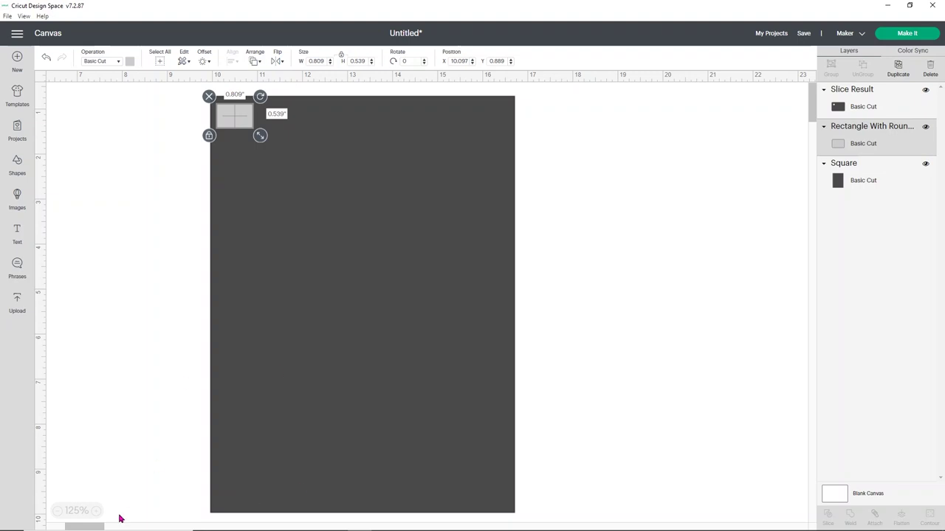
{"action": "left_click", "coordinate": [75, 527]}
{"action": "scroll", "coordinate": [73, 515], "scroll_direction": "left", "scroll_amount": 5}
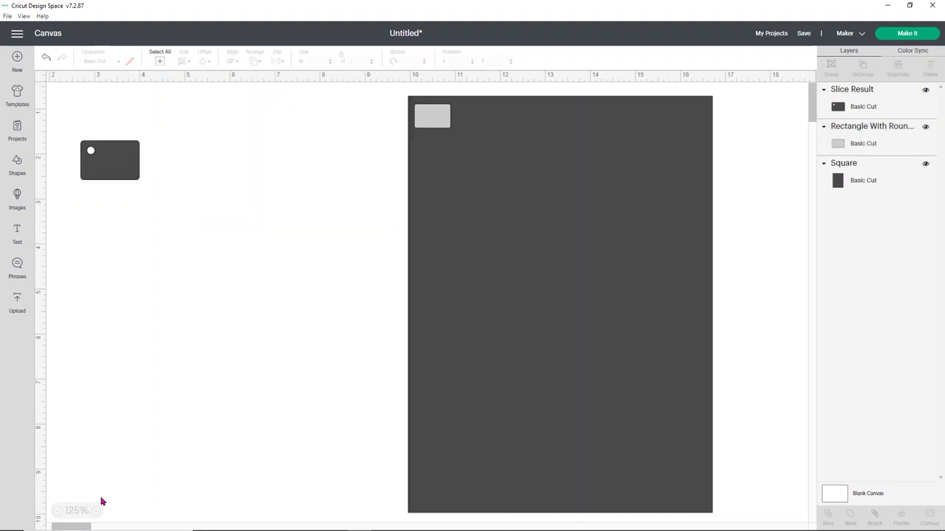
{"action": "left_click_drag", "start_coordinate": [436, 119], "coordinate": [118, 161]}
{"action": "left_click", "coordinate": [159, 167]}
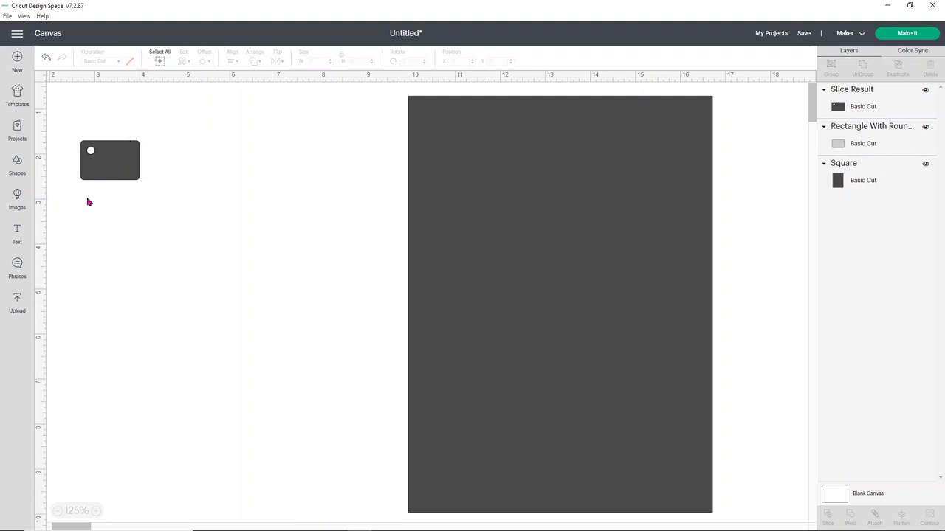
Enlarge the holed and light grey rectangles together until the light grey one is about 1.25 × 0.83 in.
{"action": "left_click_drag", "start_coordinate": [204, 230], "coordinate": [65, 124]}
{"action": "left_click_drag", "start_coordinate": [148, 190], "coordinate": [178, 207]}
{"action": "left_click", "coordinate": [185, 203]}
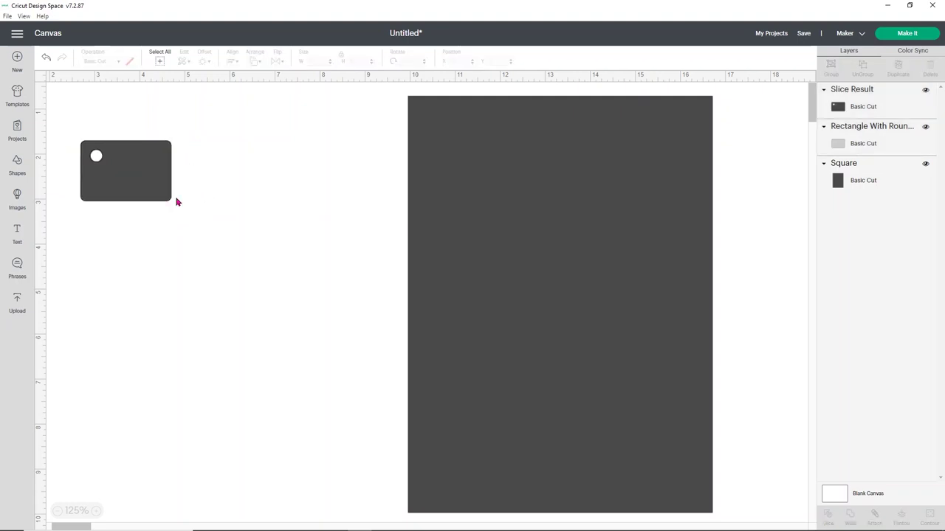
Separate the two enlarged rectangles and place the light grey one in the large rectangle's upper-left corner.
{"action": "left_click_drag", "start_coordinate": [143, 165], "coordinate": [141, 228]}
{"action": "left_click_drag", "start_coordinate": [142, 167], "coordinate": [439, 122]}
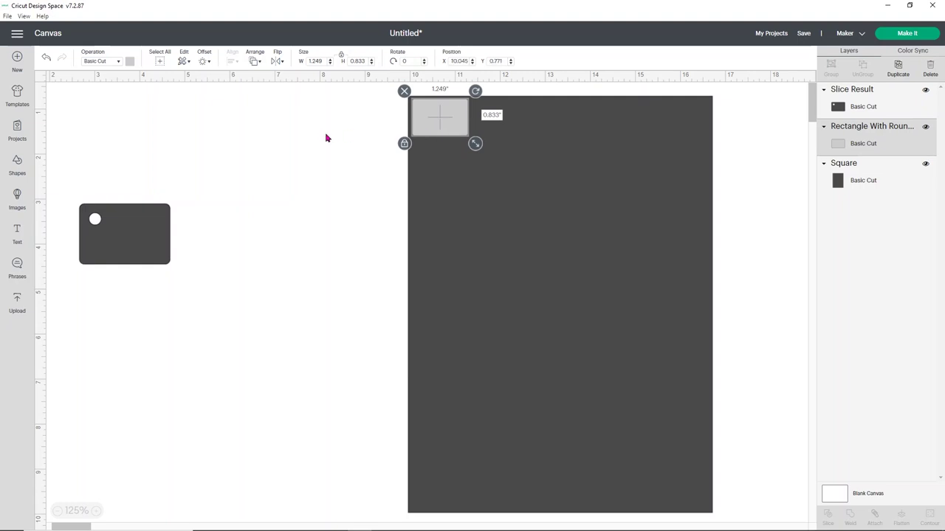
{"action": "left_click", "coordinate": [327, 137]}
Duplicate the light grey rectangle four times and line up all five in a row across the large rectangle's upper edge.
{"action": "left_click", "coordinate": [446, 121]}
{"action": "key", "text": "ctrl+d"}
{"action": "left_click_drag", "start_coordinate": [467, 130], "coordinate": [502, 118]}
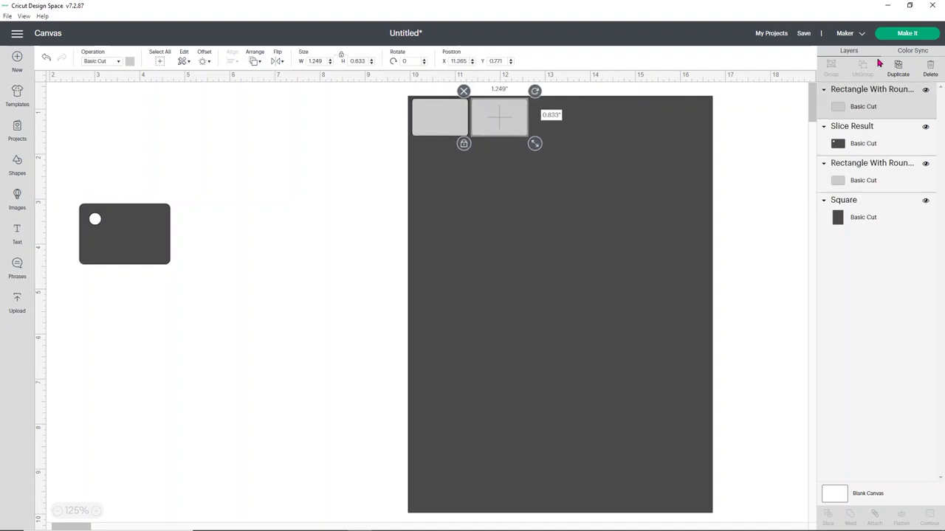
{"action": "key", "text": "ctrl+d"}
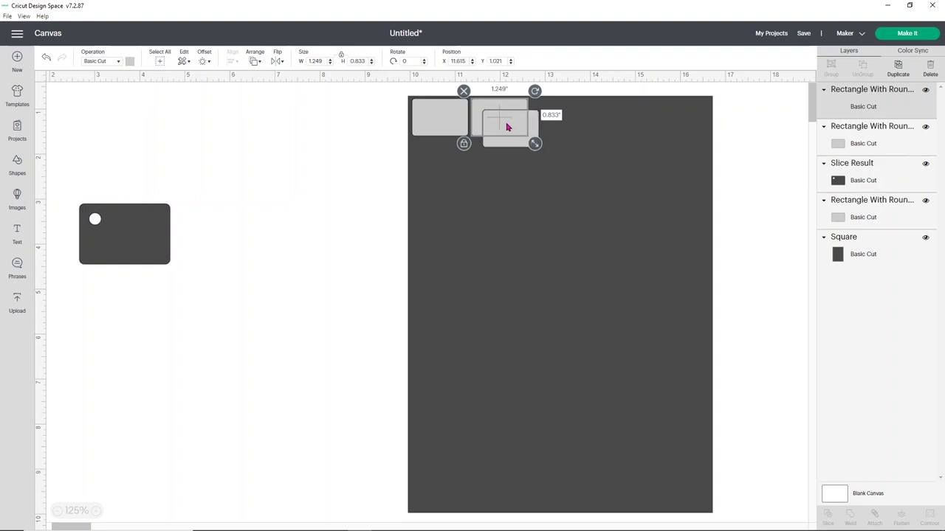
{"action": "left_click_drag", "start_coordinate": [525, 139], "coordinate": [564, 131]}
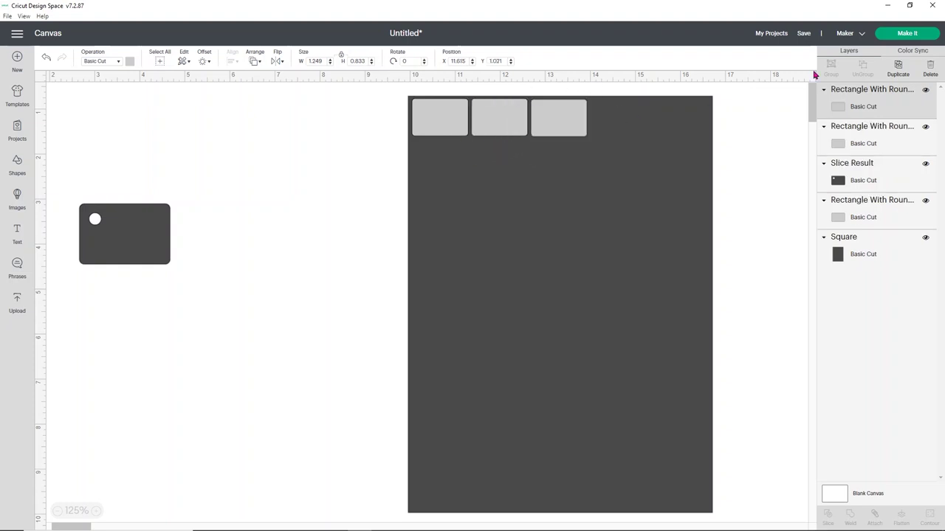
{"action": "key", "text": "ctrl+d"}
{"action": "left_click_drag", "start_coordinate": [574, 133], "coordinate": [682, 119]}
{"action": "left_click", "coordinate": [895, 71]}
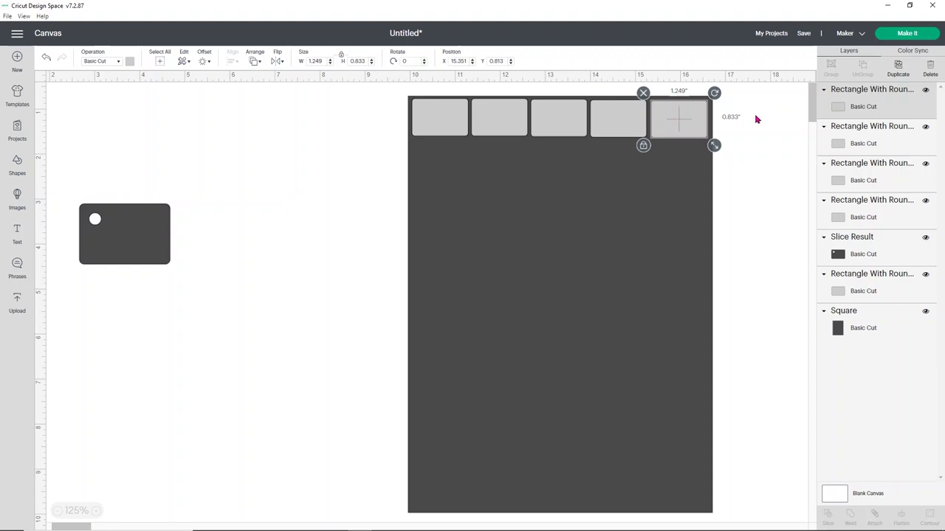
Align the tops of the five light grey rectangles and distribute them horizontally.
{"action": "left_click", "coordinate": [876, 150], "text": "shift"}
{"action": "left_click", "coordinate": [864, 178], "text": "shift"}
{"action": "left_click", "coordinate": [859, 217], "text": "shift"}
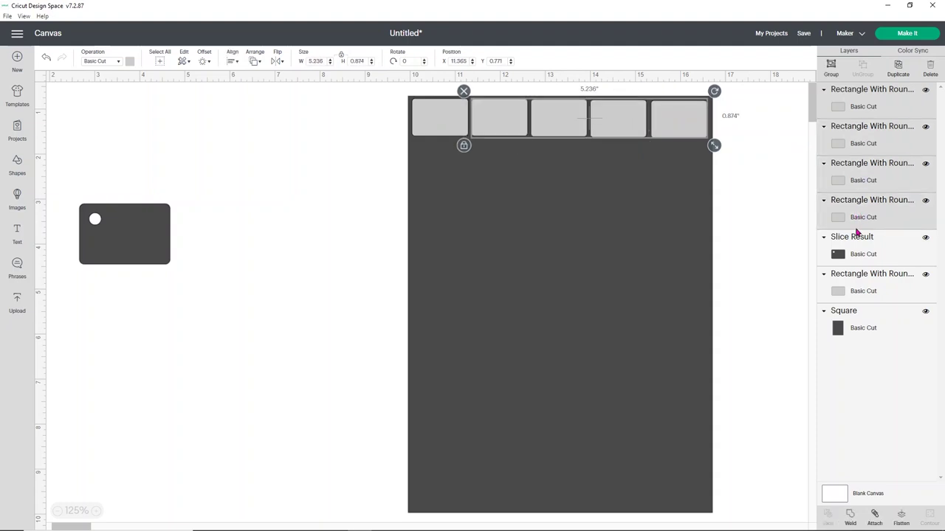
{"action": "left_click", "coordinate": [850, 288], "text": "shift"}
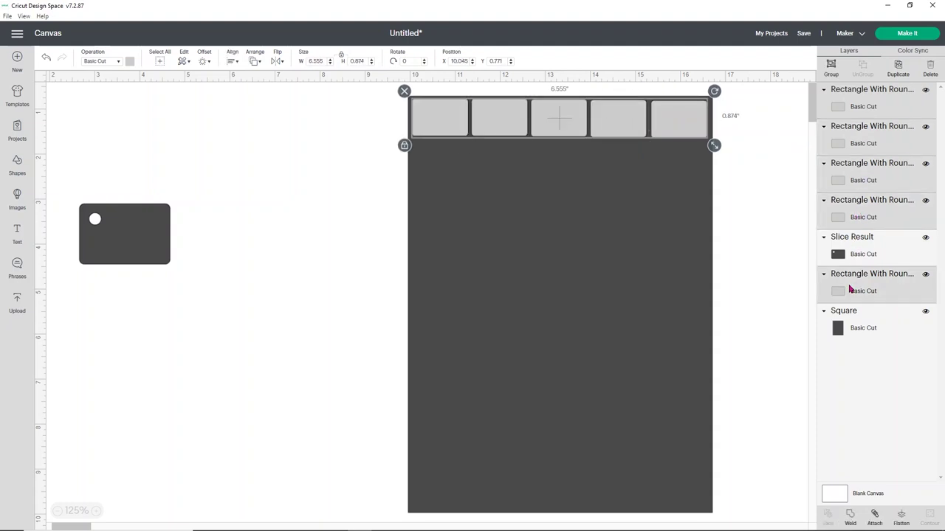
{"action": "left_click", "coordinate": [231, 62]}
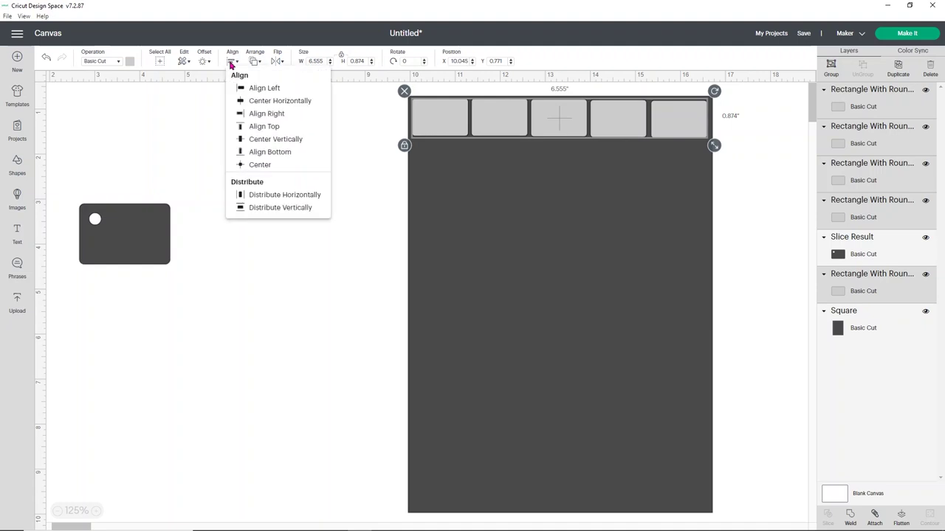
{"action": "left_click", "coordinate": [258, 127]}
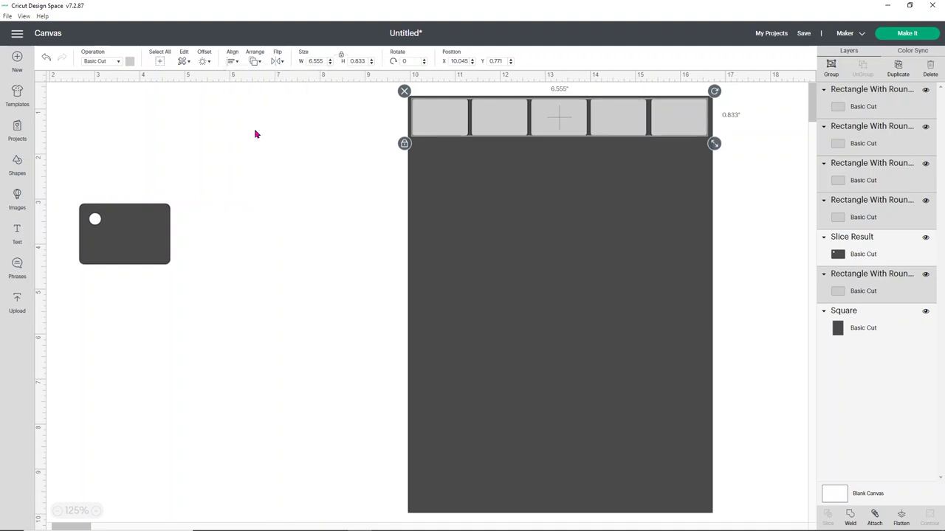
{"action": "left_click", "coordinate": [231, 62]}
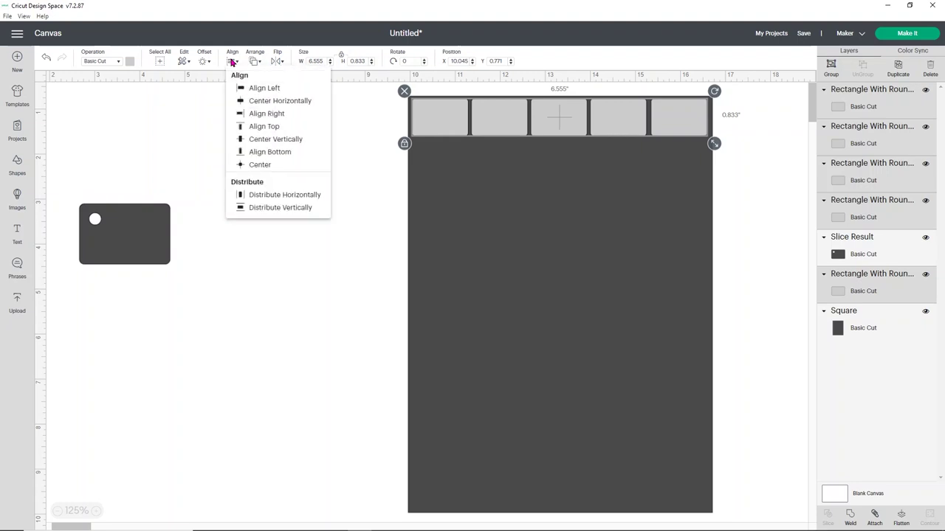
{"action": "left_click", "coordinate": [284, 198]}
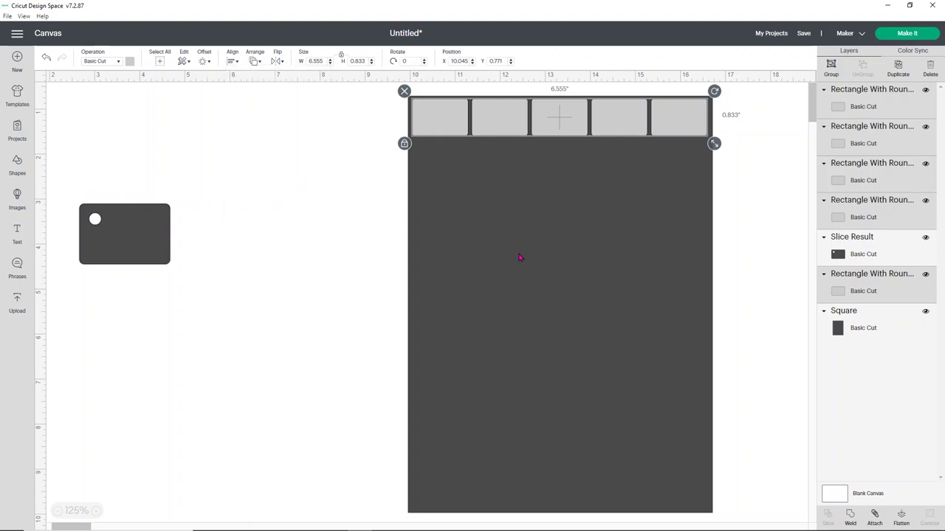
Attach the five rectangles as one row and colour them white.
{"action": "left_click", "coordinate": [874, 516]}
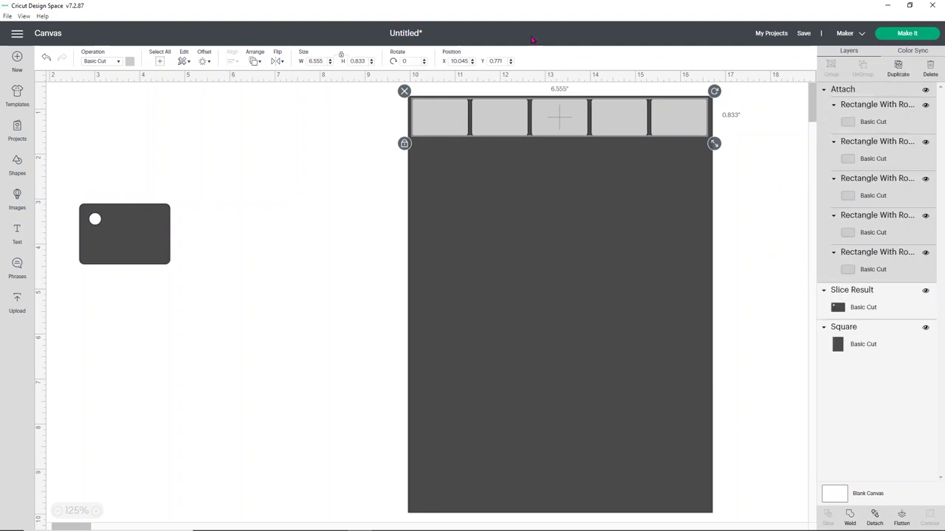
{"action": "left_click", "coordinate": [128, 63]}
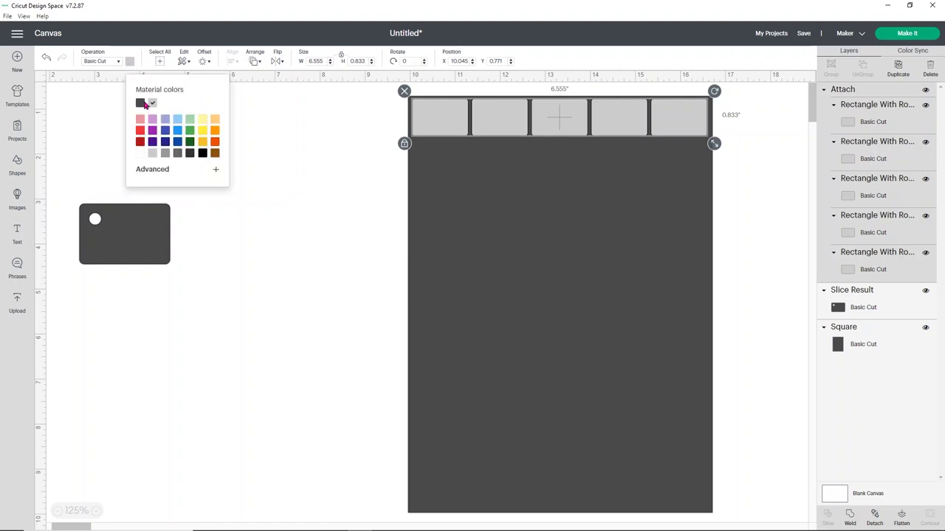
{"action": "left_click", "coordinate": [139, 154]}
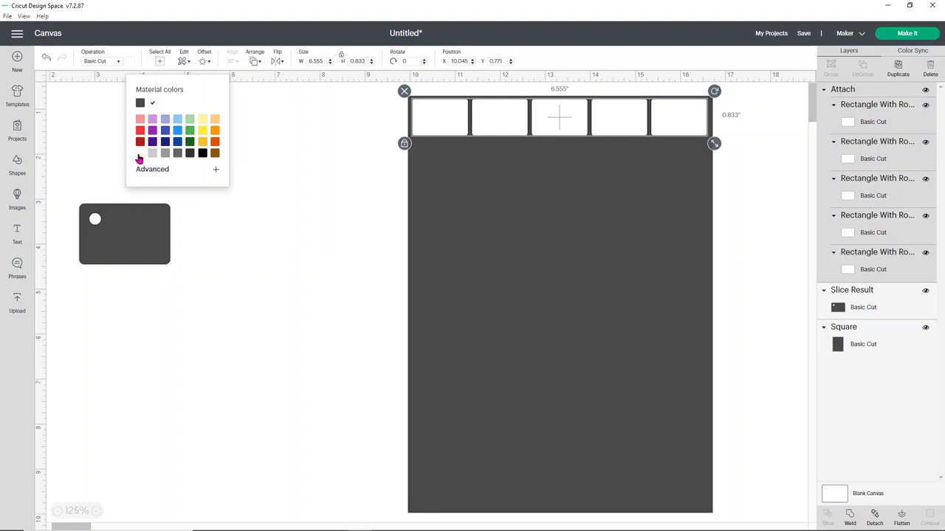
Duplicate the attached white row five times and stack the copies evenly beneath it inside the large rectangle.
{"action": "left_click", "coordinate": [899, 75]}
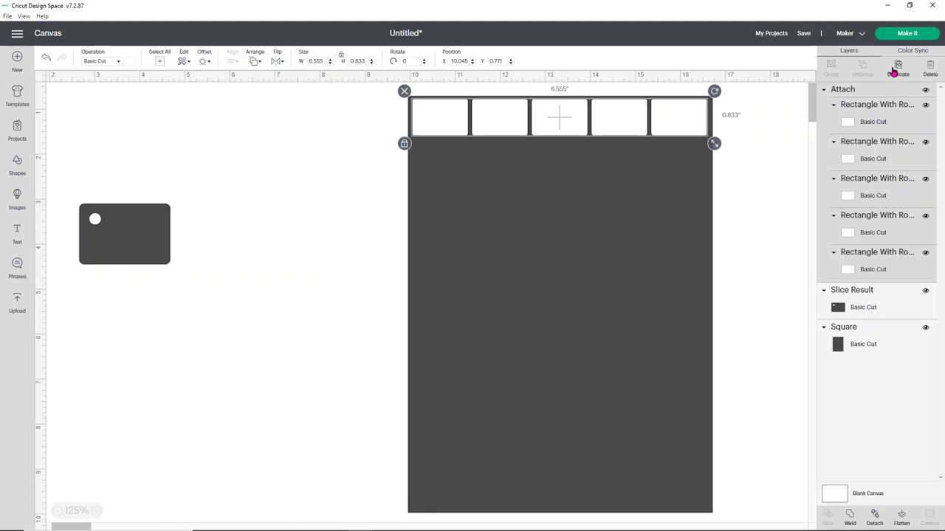
{"action": "left_click_drag", "start_coordinate": [706, 140], "coordinate": [697, 161]}
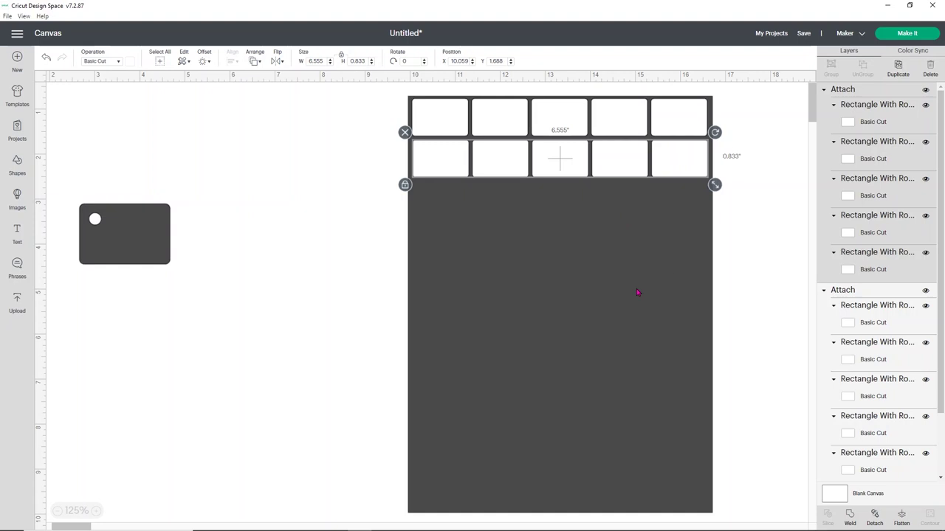
{"action": "key", "text": "ctrl+d"}
{"action": "left_click_drag", "start_coordinate": [700, 183], "coordinate": [695, 209]}
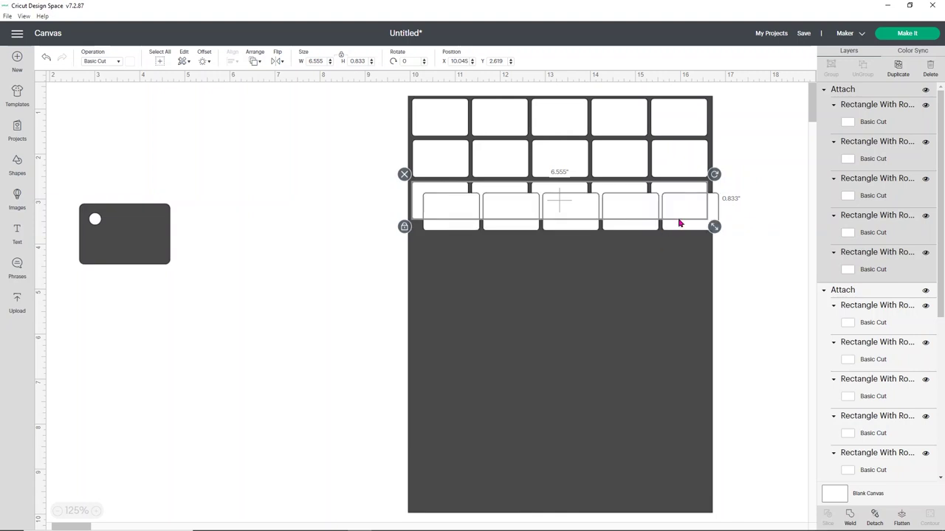
{"action": "key", "text": "ctrl+d"}
{"action": "left_click_drag", "start_coordinate": [691, 227], "coordinate": [697, 292]}
{"action": "key", "text": "ctrl+d"}
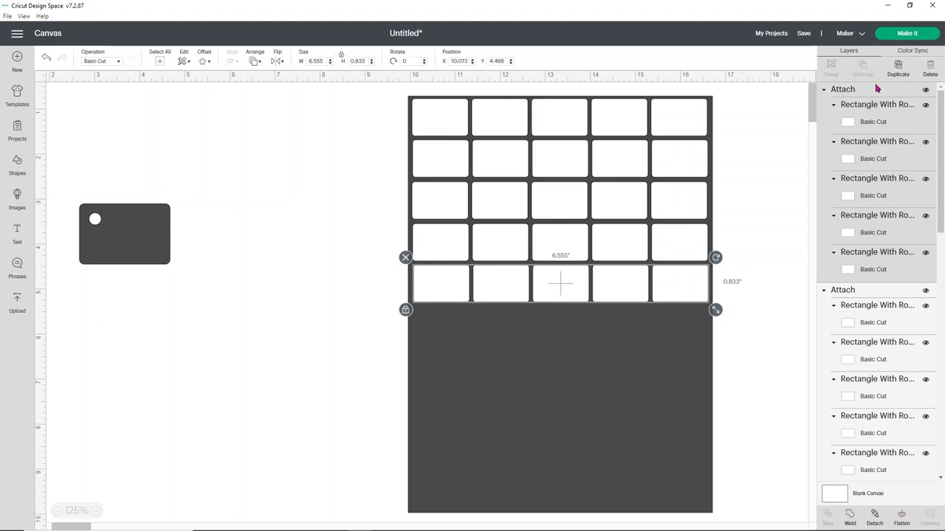
{"action": "left_click_drag", "start_coordinate": [604, 288], "coordinate": [620, 337]}
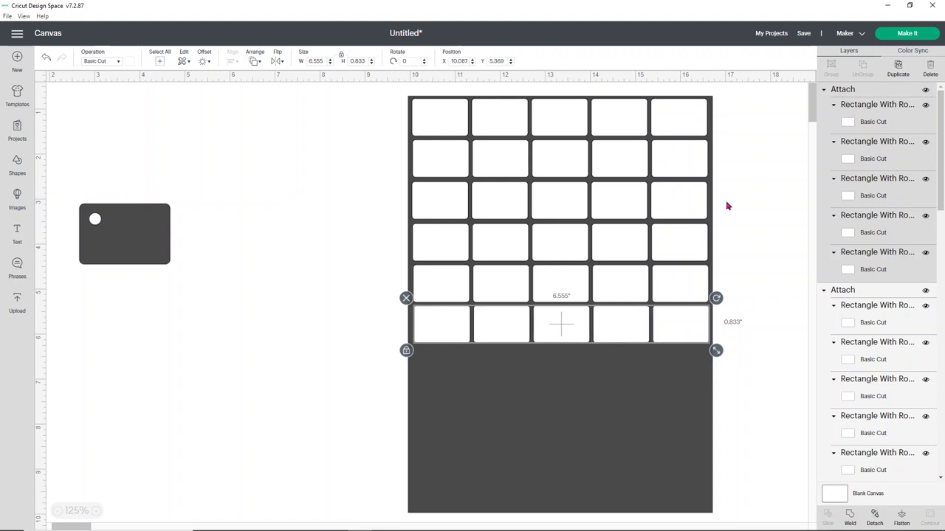
Add four more copies of the white row beneath the sixth, filling the large rectangle to its lower edge.
{"action": "scroll", "coordinate": [722, 310], "scroll_direction": "down", "scroll_amount": 2}
{"action": "left_click", "coordinate": [718, 325]}
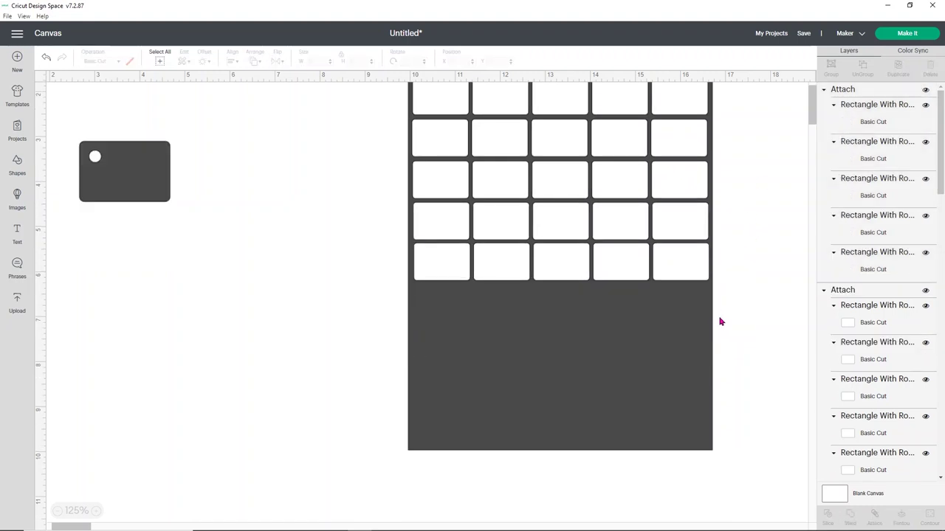
{"action": "left_click_drag", "start_coordinate": [690, 274], "coordinate": [682, 441]}
{"action": "left_click", "coordinate": [898, 76]}
{"action": "left_click", "coordinate": [898, 70]}
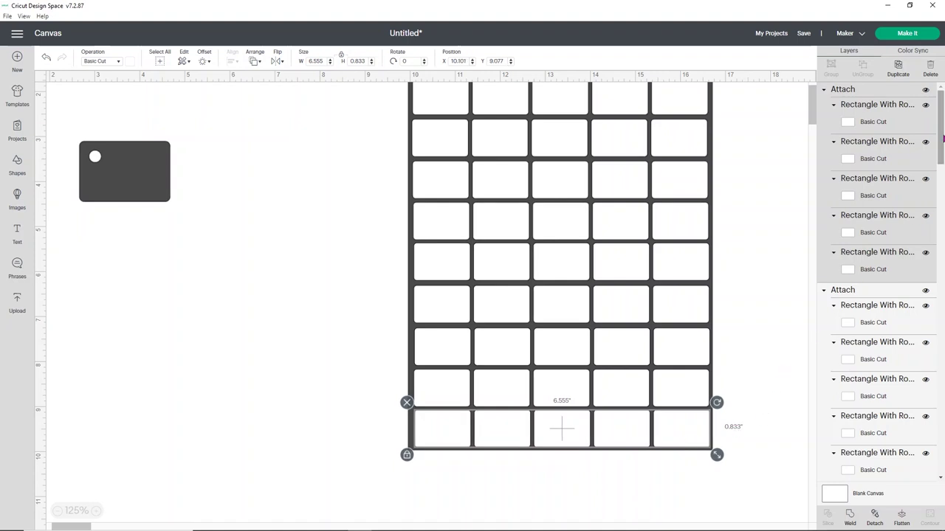
Hide the large dark rectangle and attach all ten white rows as one grid.
{"action": "left_click_drag", "start_coordinate": [941, 135], "coordinate": [941, 455]}
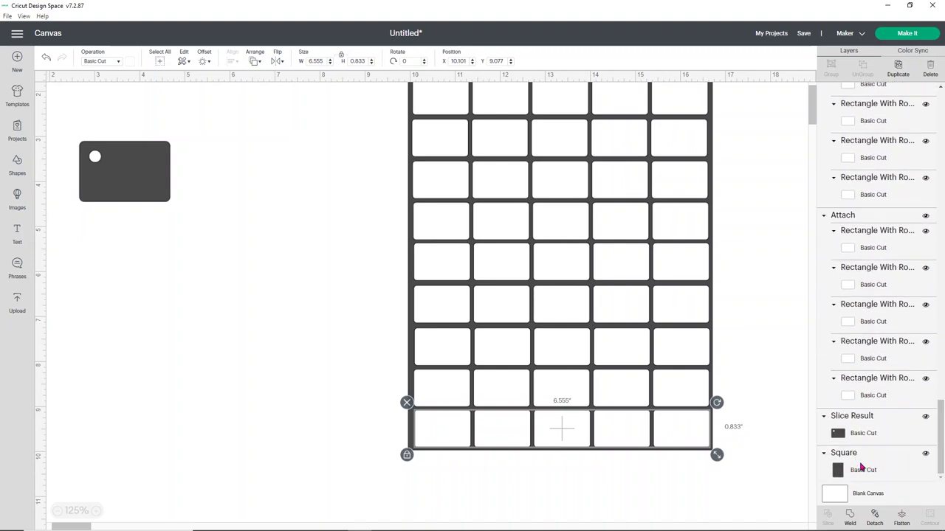
{"action": "left_click", "coordinate": [925, 455]}
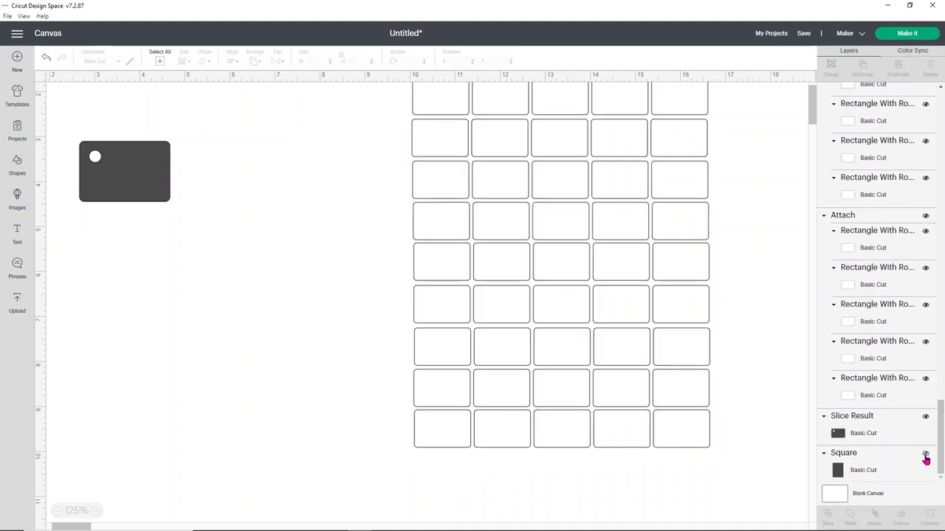
{"action": "left_click_drag", "start_coordinate": [742, 462], "coordinate": [525, 212]}
{"action": "left_click_drag", "start_coordinate": [517, 167], "coordinate": [384, 118]}
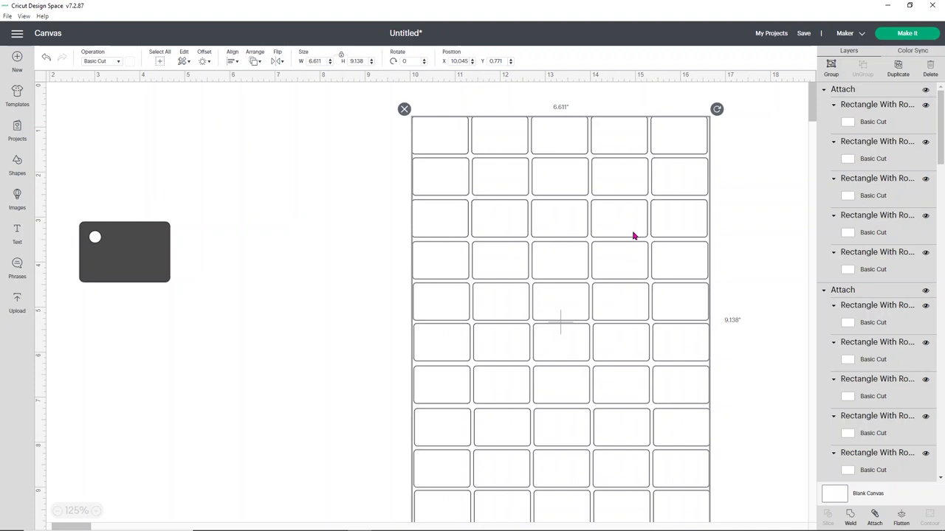
{"action": "left_click", "coordinate": [875, 520]}
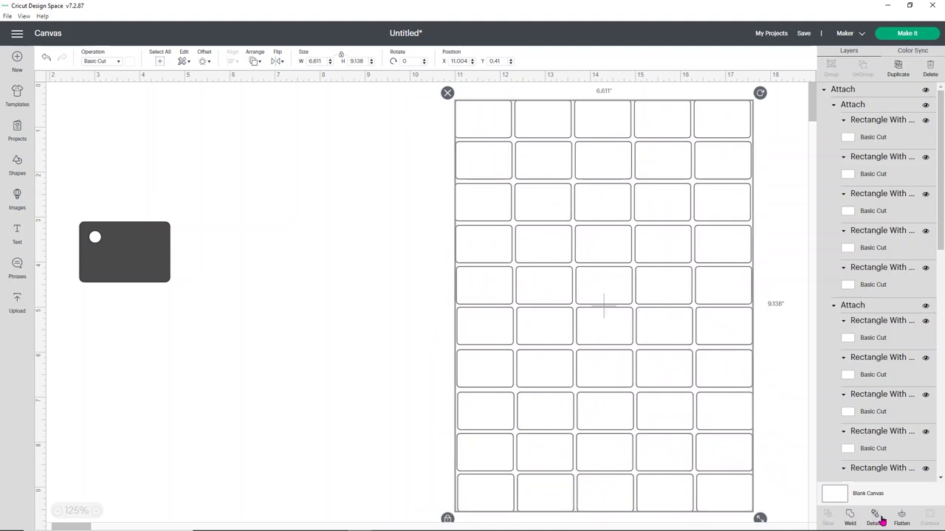
Duplicate the attached grid and place the two grids side by side without overlap.
{"action": "left_click", "coordinate": [899, 74]}
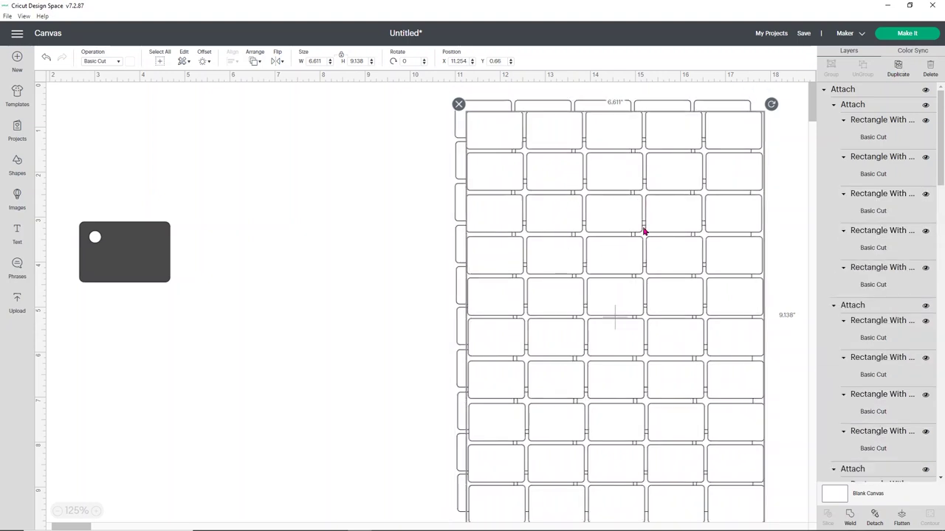
{"action": "left_click_drag", "start_coordinate": [566, 243], "coordinate": [859, 239]}
{"action": "left_click_drag", "start_coordinate": [635, 216], "coordinate": [560, 210]}
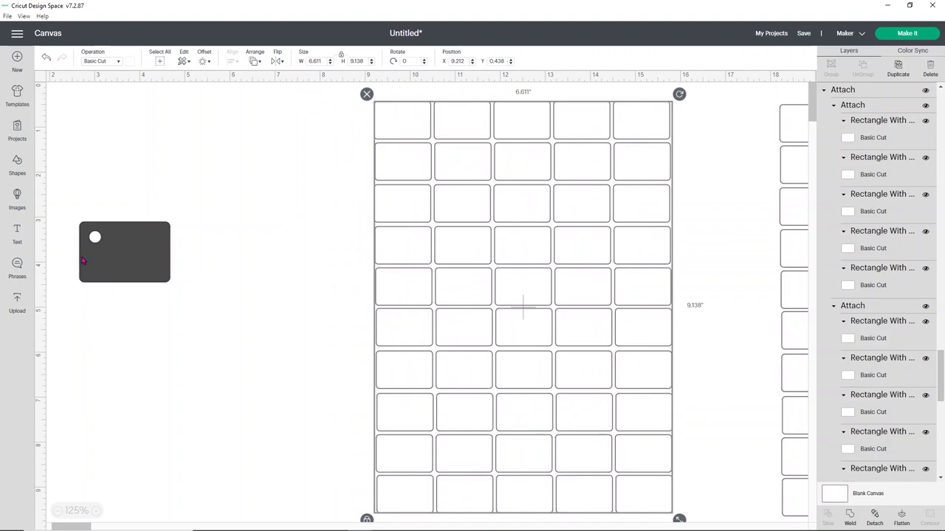
Add a text object reading "WHITE" on the first line and "HD" on the second.
{"action": "left_click", "coordinate": [14, 239]}
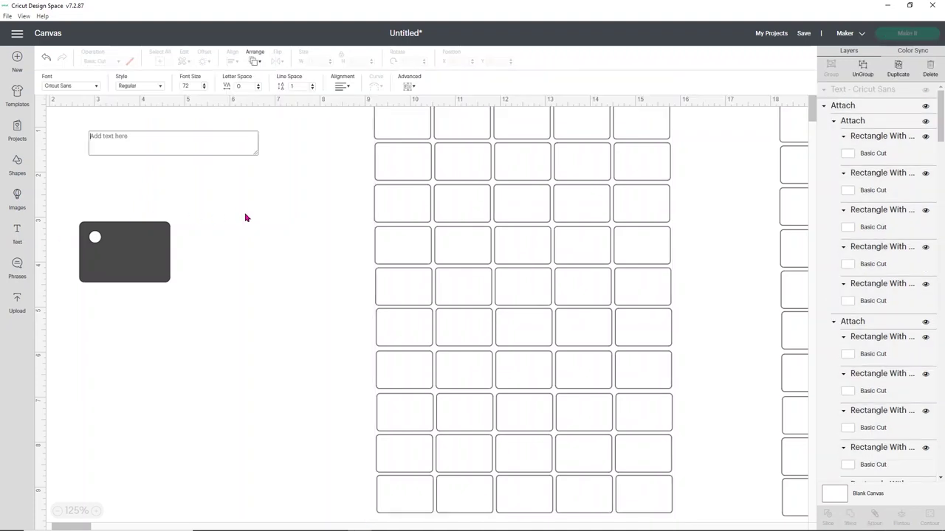
{"action": "type", "text": "White"}
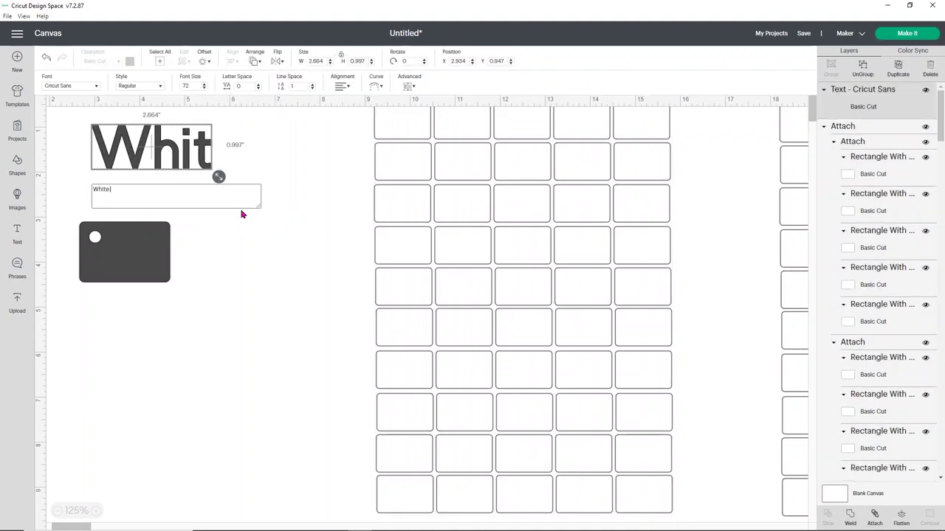
{"action": "key", "text": "BackSpace"}
{"action": "key", "text": "BackSpace"}
{"action": "key", "text": "BackSpace"}
{"action": "key", "text": "BackSpace"}
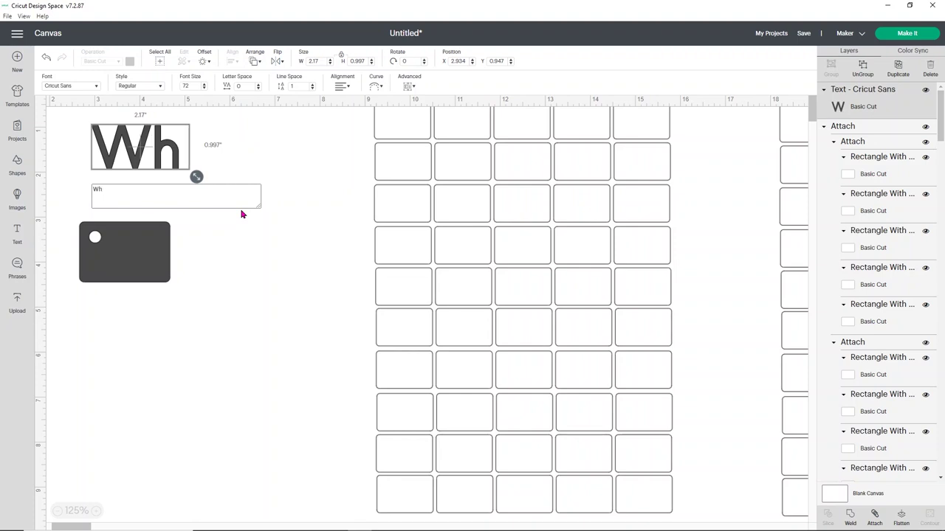
{"action": "type", "text": "HITE"}
{"action": "key", "text": "Return"}
{"action": "type", "text": "HITE H"}
{"action": "type", "text": "D"}
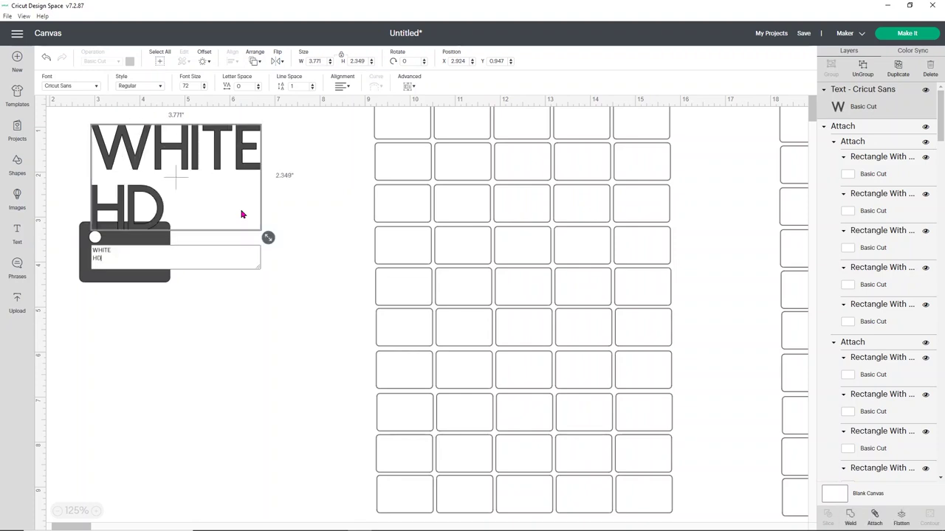
Centre the two lines of the WHITE HD text and move it clear of the tag.
{"action": "left_click", "coordinate": [341, 86]}
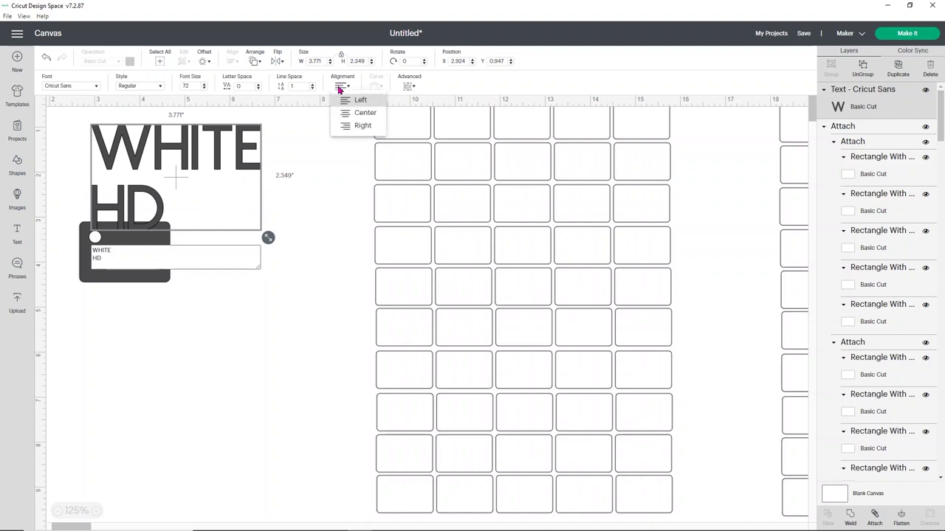
{"action": "left_click", "coordinate": [365, 113]}
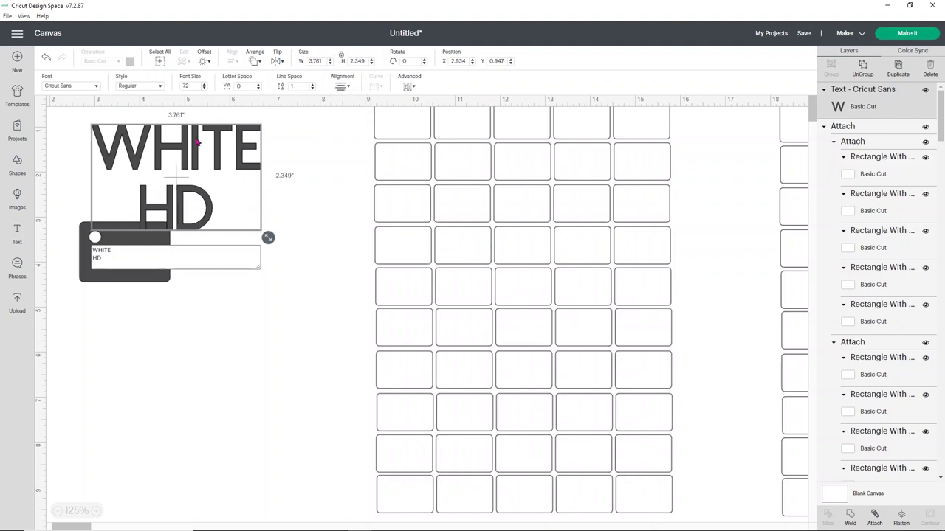
{"action": "left_click_drag", "start_coordinate": [199, 141], "coordinate": [284, 248]}
Try the system fonts Agency FB, Arial and Bahnschrift on the WHITE HD text.
{"action": "left_click", "coordinate": [89, 88]}
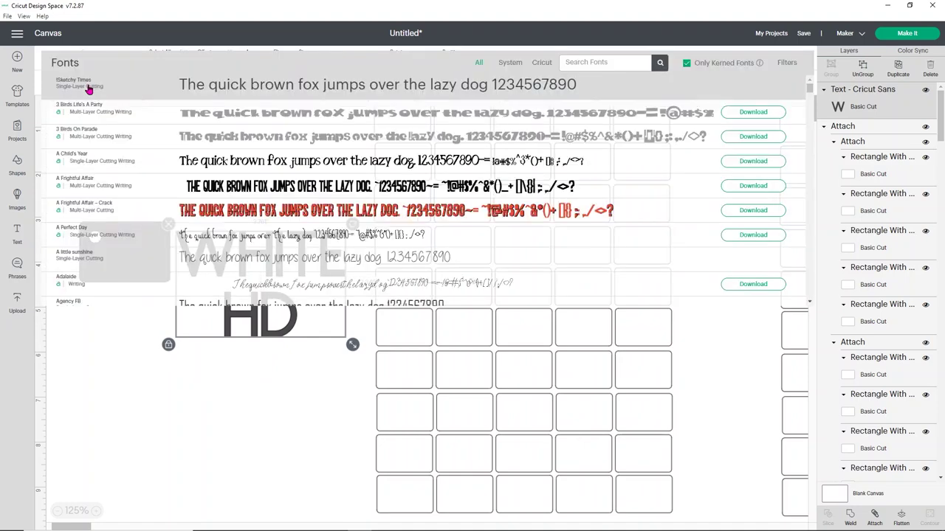
{"action": "left_click", "coordinate": [504, 62]}
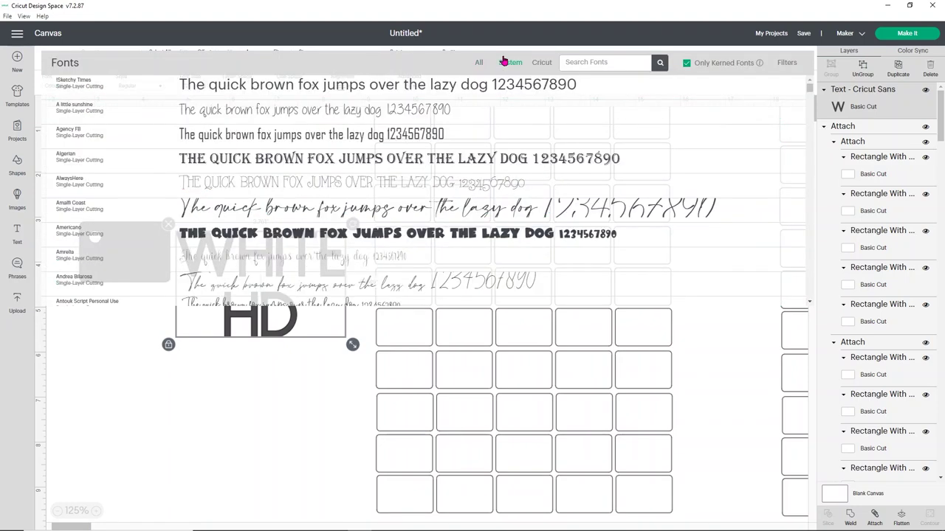
{"action": "left_click", "coordinate": [362, 135]}
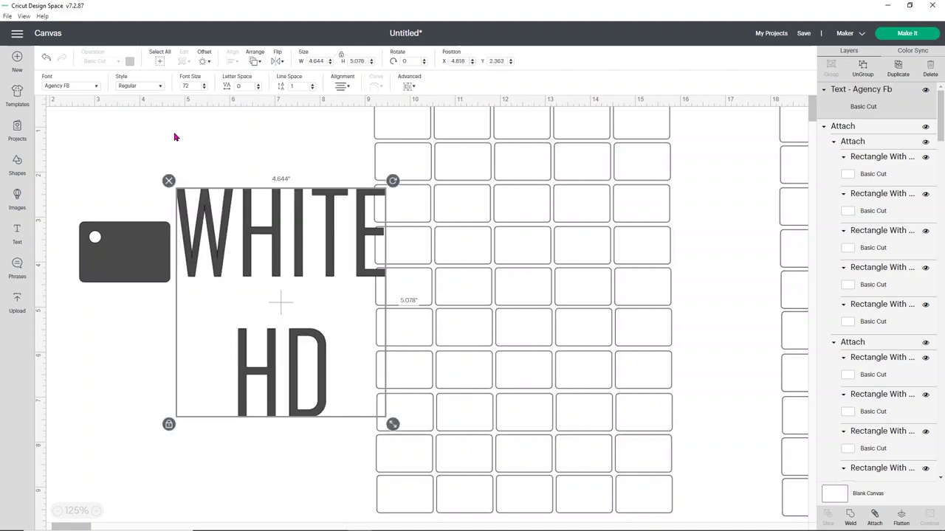
{"action": "left_click", "coordinate": [81, 88]}
{"action": "scroll", "coordinate": [364, 201], "scroll_direction": "down", "scroll_amount": 5}
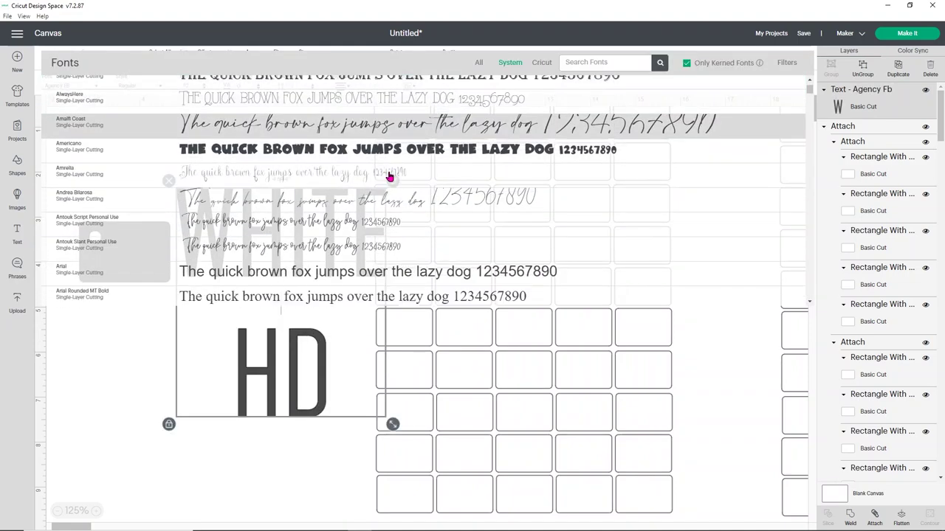
{"action": "scroll", "coordinate": [363, 201], "scroll_direction": "down", "scroll_amount": 3}
{"action": "left_click", "coordinate": [354, 122]}
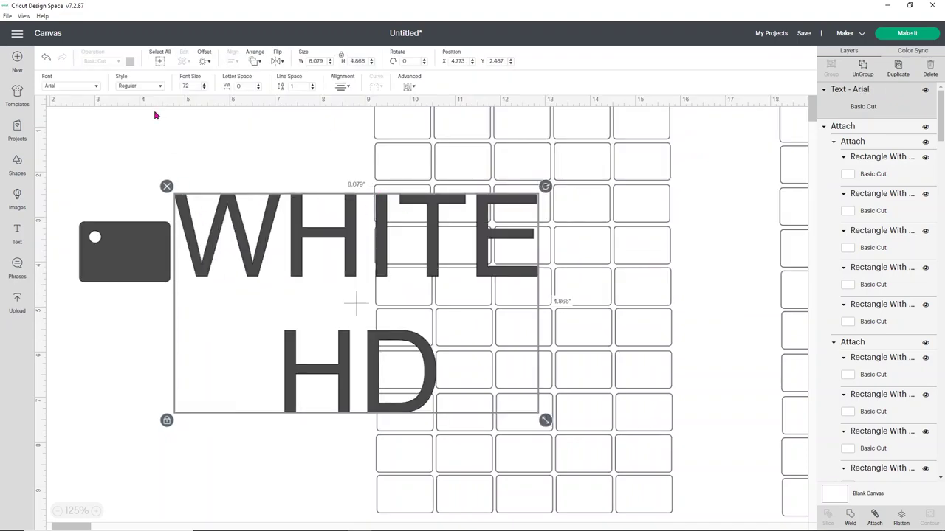
{"action": "left_click", "coordinate": [57, 86]}
{"action": "scroll", "coordinate": [362, 203], "scroll_direction": "down", "scroll_amount": 5}
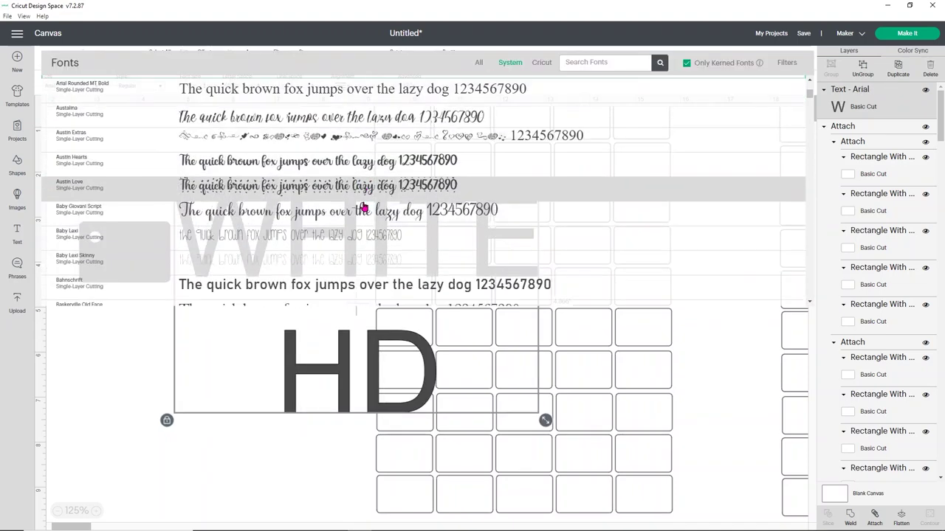
{"action": "left_click", "coordinate": [344, 109]}
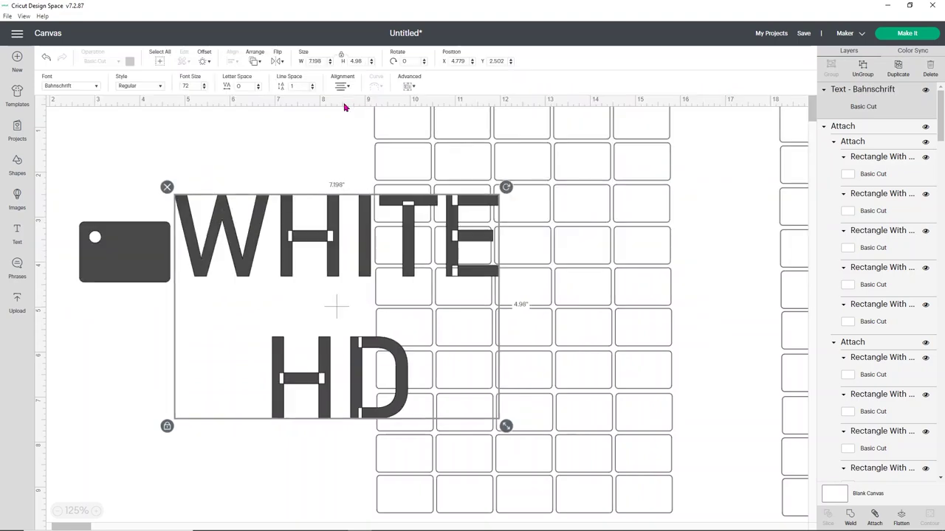
Set the text's font to Bernard MT Condensed and its line space to -9.
{"action": "left_click", "coordinate": [62, 86]}
{"action": "scroll", "coordinate": [361, 186], "scroll_direction": "down", "scroll_amount": 5}
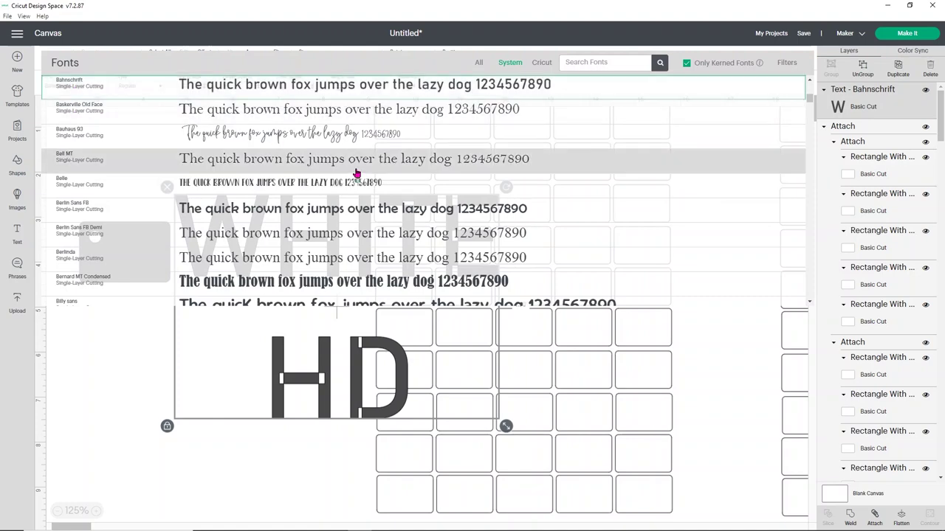
{"action": "left_click", "coordinate": [361, 183]}
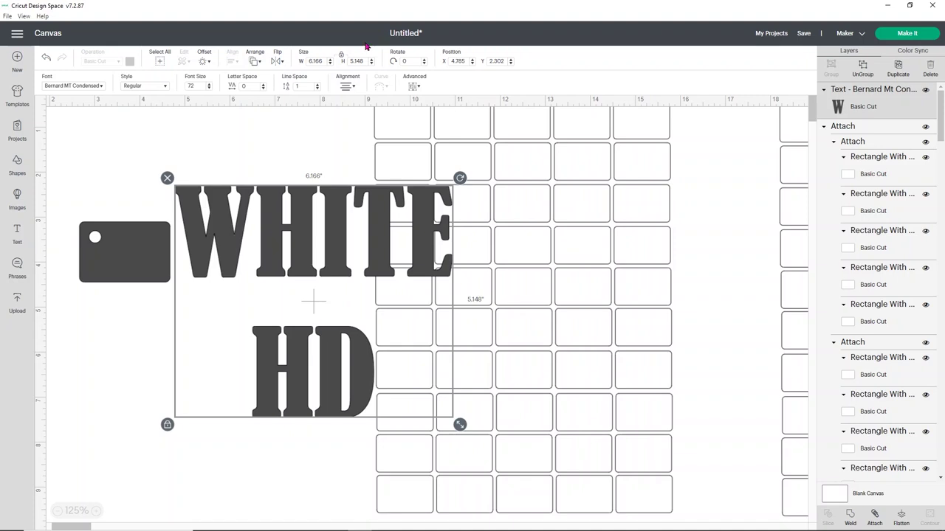
{"action": "left_click", "coordinate": [291, 85]}
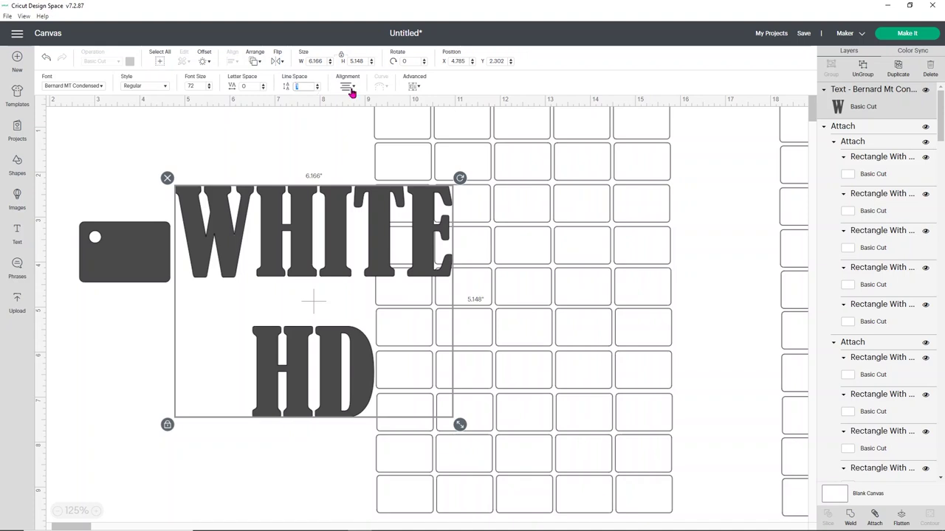
{"action": "type", "text": "-5"}
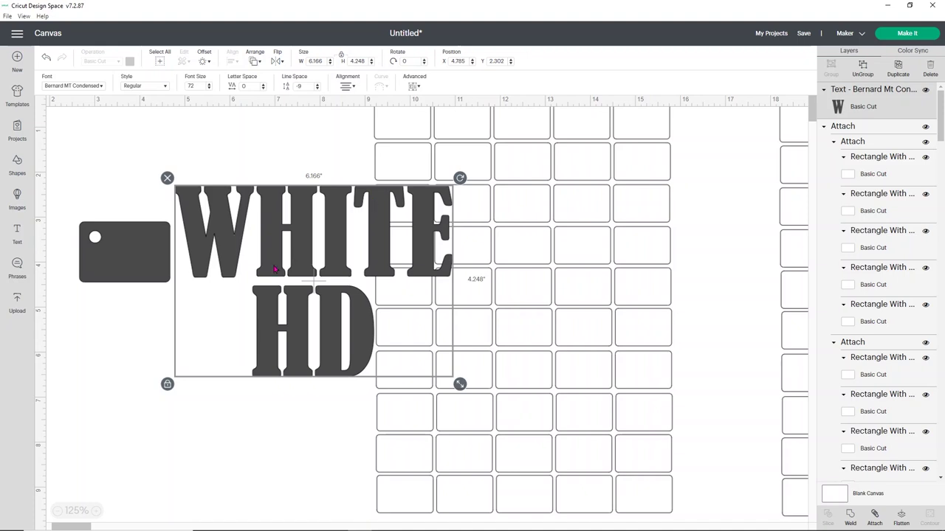
Scale the WHITE HD text down to about 1.02 × 0.70 in and fit it inside the grid's upper-left rectangle.
{"action": "left_click_drag", "start_coordinate": [461, 385], "coordinate": [253, 235]}
{"action": "left_click_drag", "start_coordinate": [206, 209], "coordinate": [412, 169]}
{"action": "left_click_drag", "start_coordinate": [466, 208], "coordinate": [404, 121]}
{"action": "left_click", "coordinate": [351, 181]}
{"action": "left_click", "coordinate": [332, 154]}
{"action": "left_click", "coordinate": [401, 126]}
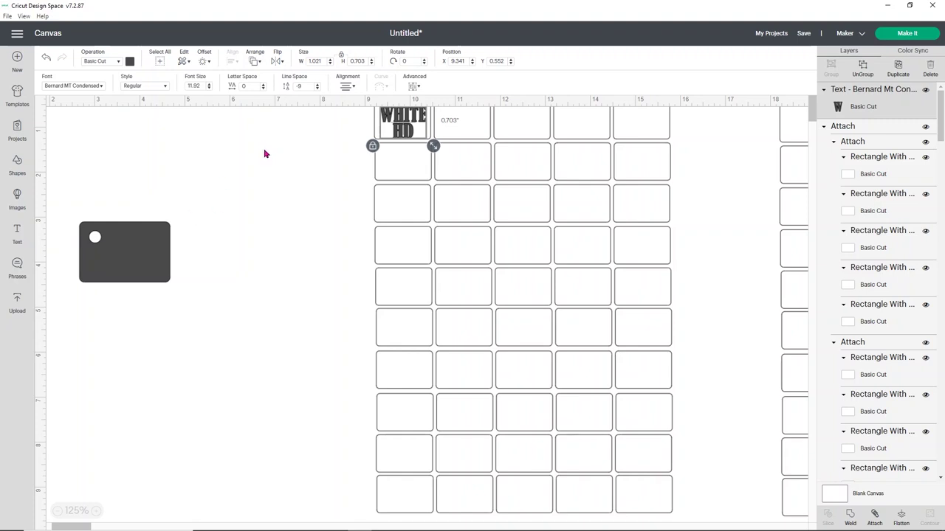
Browse the font list, limit it to system fonts and set the WHITE HD text's font to Agency FB.
{"action": "left_click", "coordinate": [100, 88]}
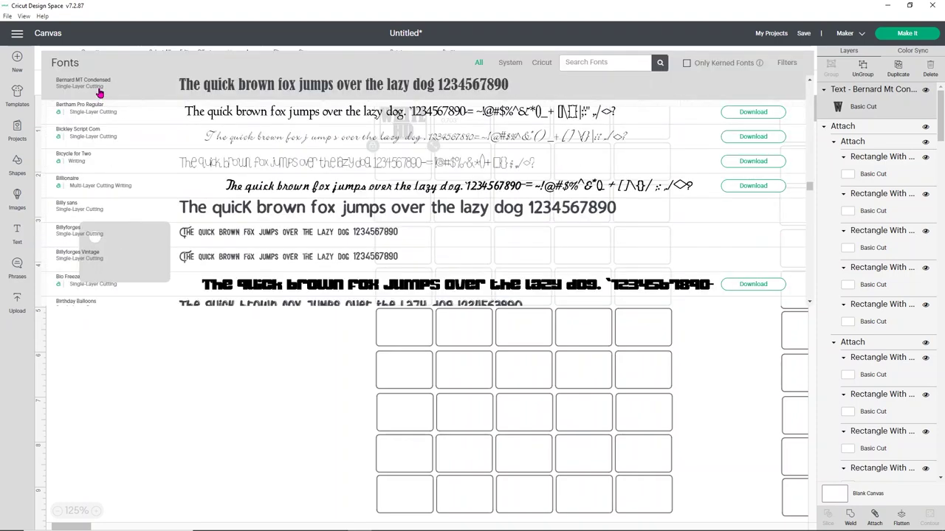
{"action": "scroll", "coordinate": [317, 126], "scroll_direction": "down", "scroll_amount": 5}
{"action": "scroll", "coordinate": [332, 140], "scroll_direction": "down", "scroll_amount": 4}
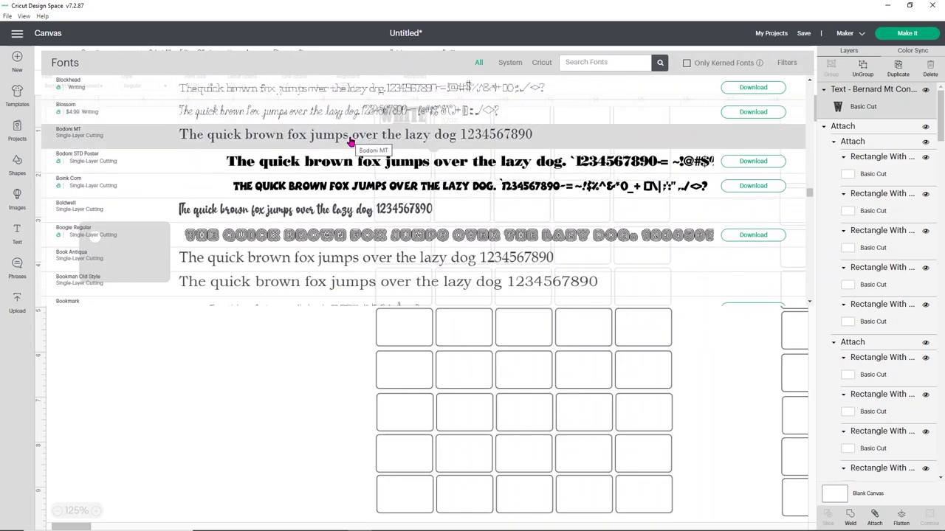
{"action": "scroll", "coordinate": [350, 140], "scroll_direction": "down", "scroll_amount": 5}
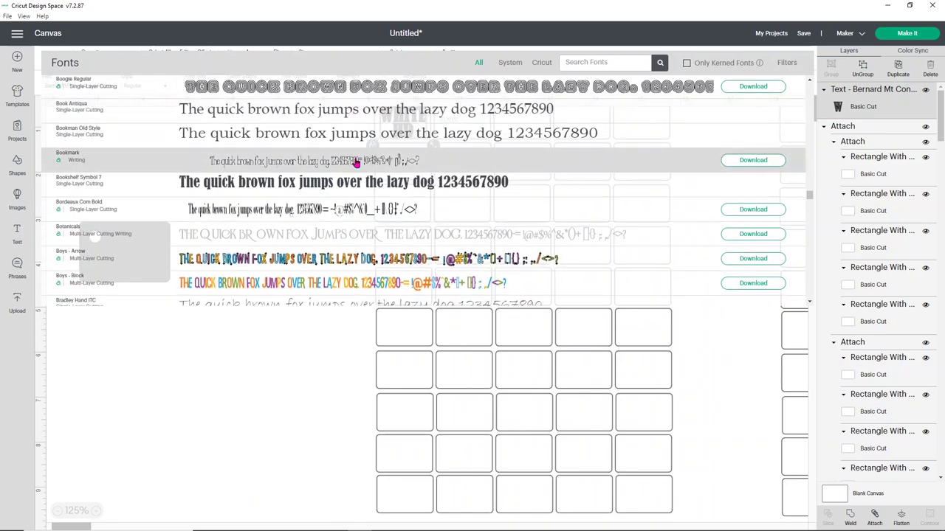
{"action": "scroll", "coordinate": [388, 172], "scroll_direction": "down", "scroll_amount": 3}
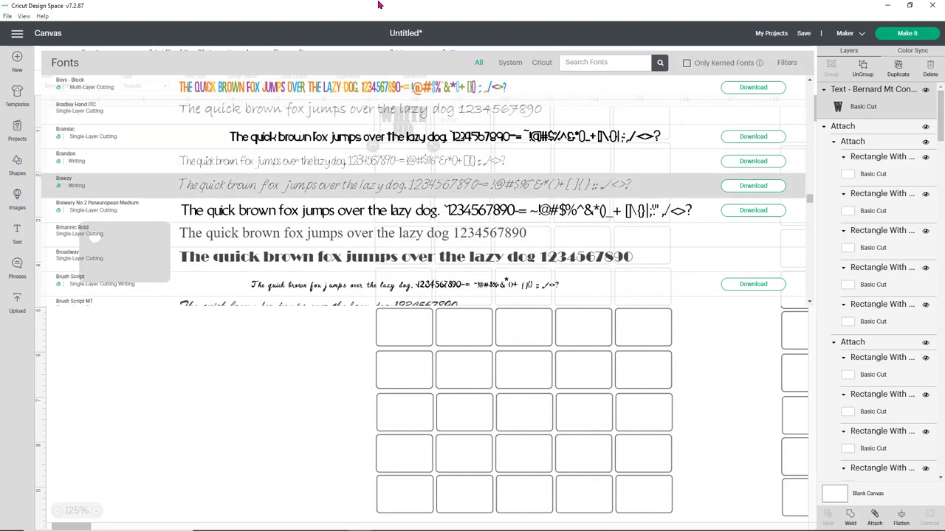
{"action": "left_click", "coordinate": [509, 65]}
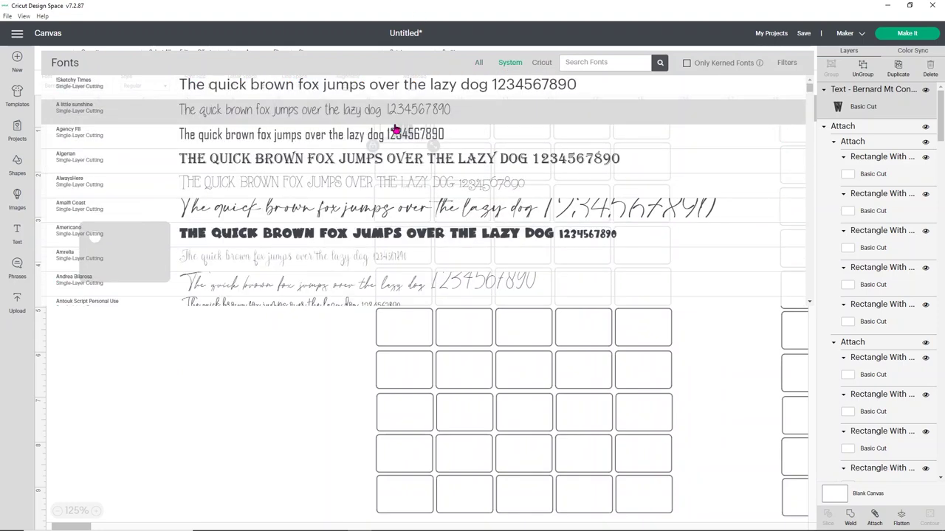
{"action": "scroll", "coordinate": [396, 130], "scroll_direction": "down", "scroll_amount": 2}
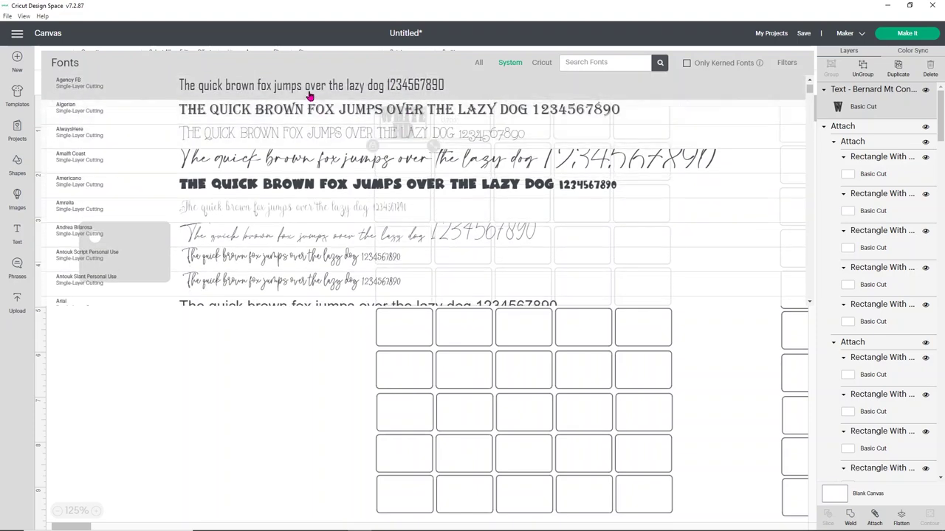
{"action": "left_click", "coordinate": [310, 96]}
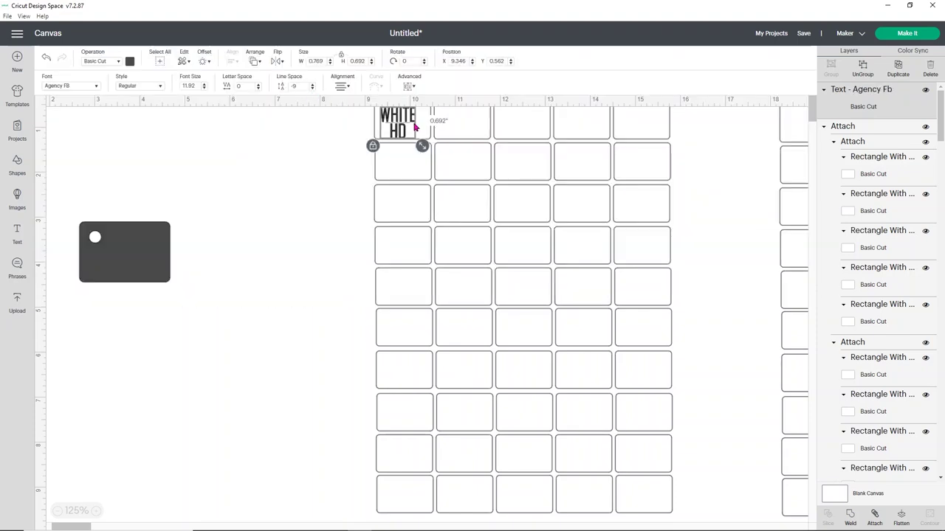
Move the left grid slightly down the canvas and centre the WHITE HD text inside its first cell.
{"action": "left_click", "coordinate": [318, 147]}
{"action": "left_click_drag", "start_coordinate": [409, 125], "coordinate": [398, 127]}
{"action": "left_click", "coordinate": [364, 129]}
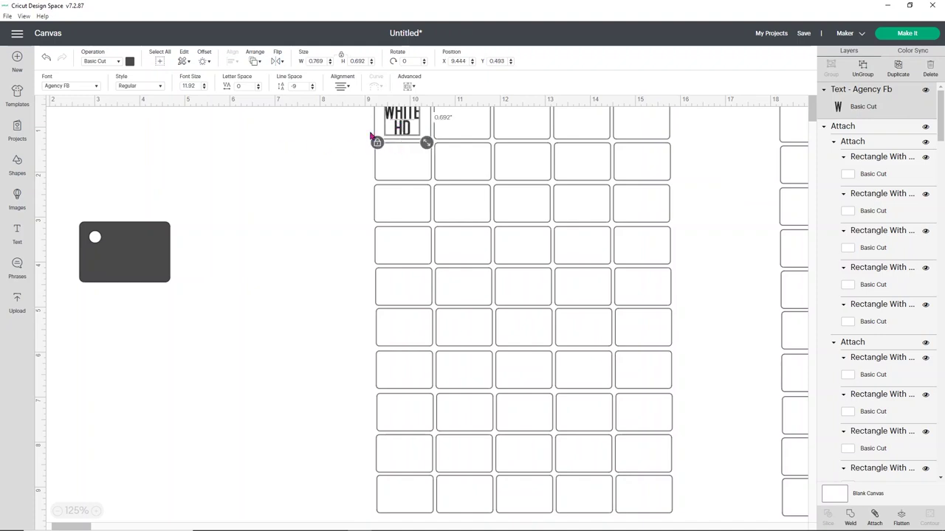
{"action": "left_click", "coordinate": [302, 158]}
{"action": "left_click_drag", "start_coordinate": [346, 99], "coordinate": [419, 205]}
{"action": "left_click", "coordinate": [332, 205]}
{"action": "left_click", "coordinate": [400, 153]}
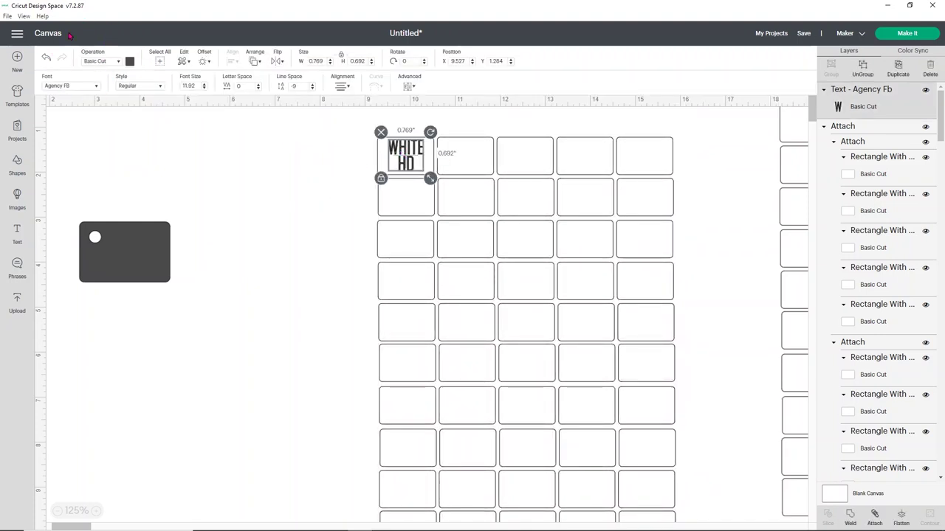
Change the WHITE HD text's operation to Print Then Cut, Standard.
{"action": "left_click", "coordinate": [105, 62]}
{"action": "left_click", "coordinate": [105, 226]}
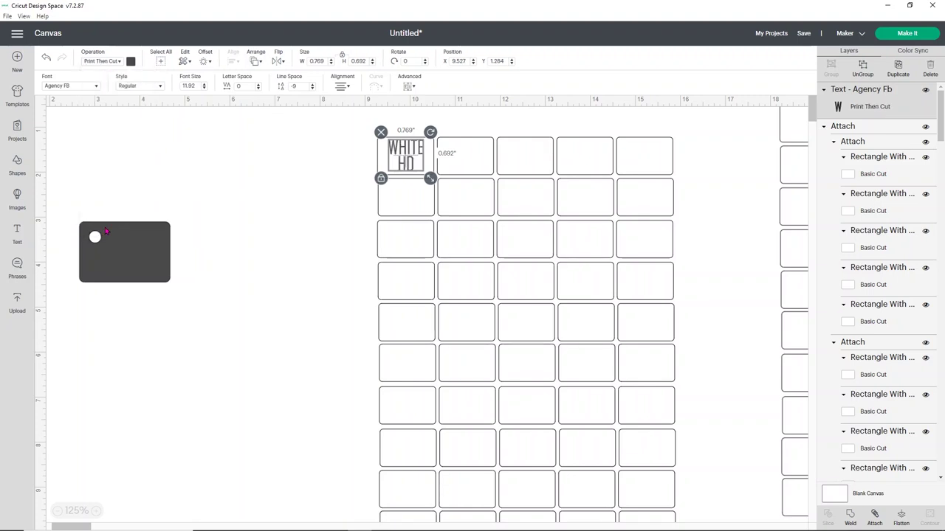
{"action": "left_click", "coordinate": [271, 190]}
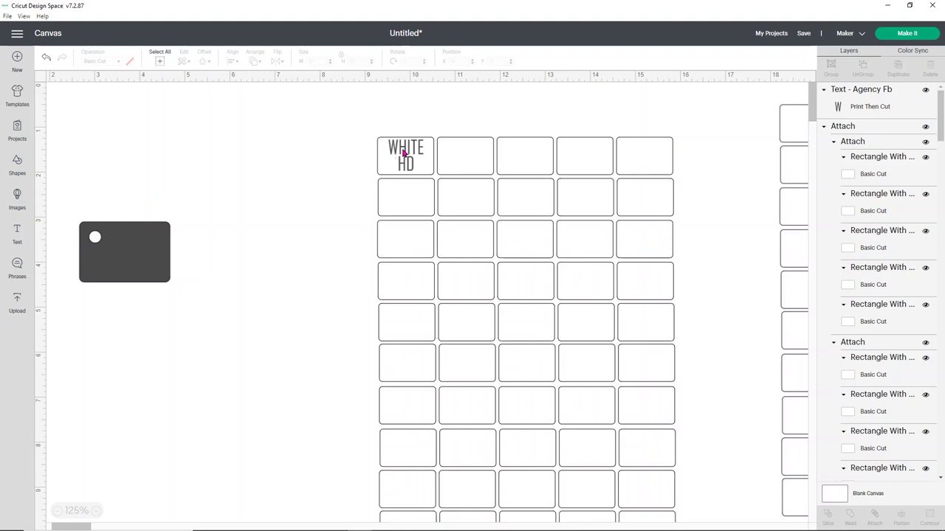
Make four duplicates of the WHITE HD text.
{"action": "left_click", "coordinate": [404, 153]}
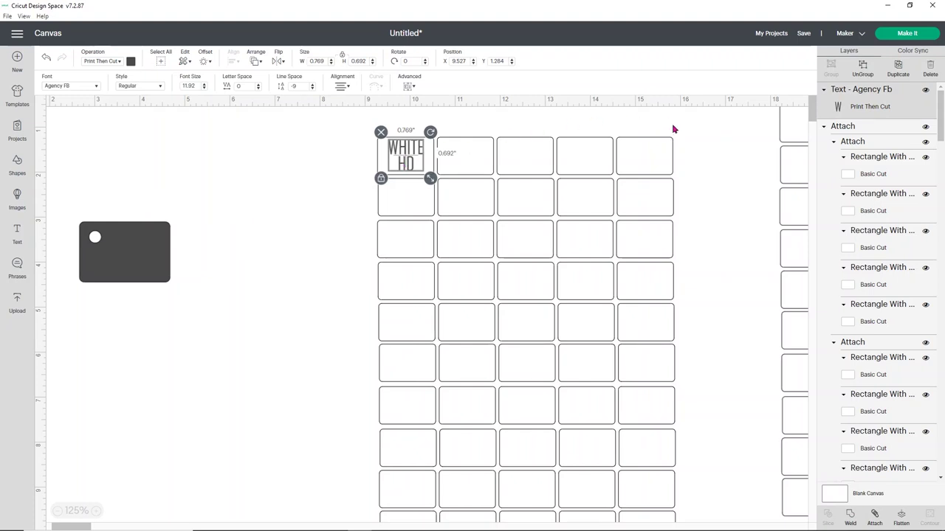
{"action": "left_click", "coordinate": [899, 74]}
{"action": "left_click", "coordinate": [899, 74]}
{"action": "left_click", "coordinate": [899, 75]}
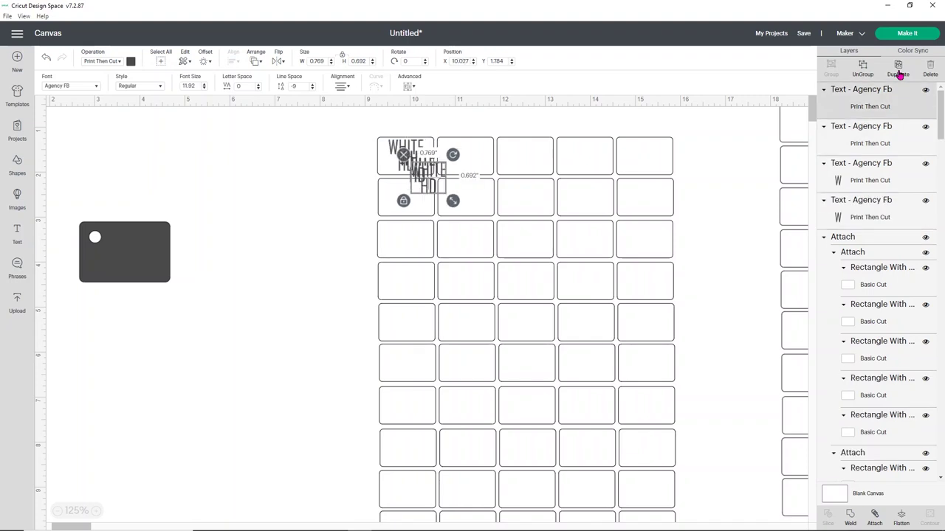
{"action": "left_click", "coordinate": [899, 74]}
Reword one duplicate as "Black HD" and place it in the second cell of the grid's first row.
{"action": "left_click_drag", "start_coordinate": [444, 187], "coordinate": [279, 245]}
{"action": "double_click", "coordinate": [278, 244]}
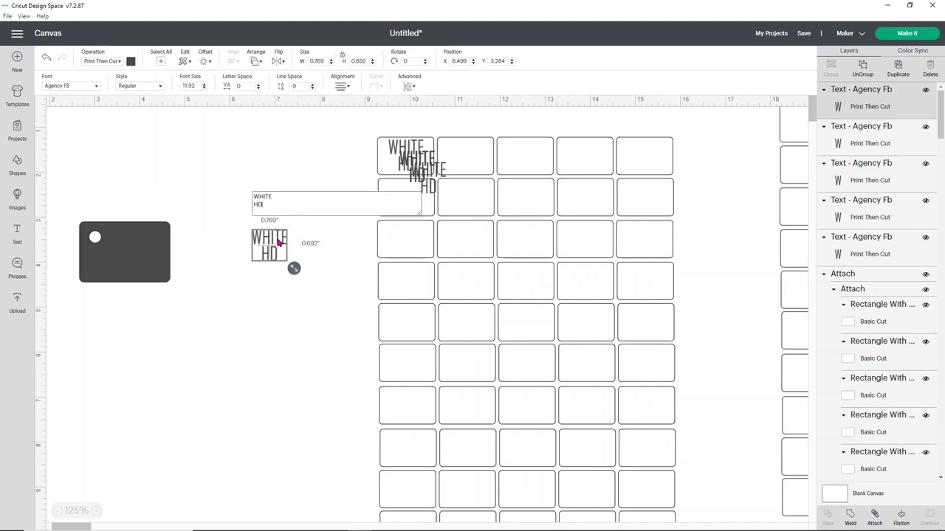
{"action": "left_click_drag", "start_coordinate": [272, 197], "coordinate": [233, 198]}
{"action": "type", "text": "Black"}
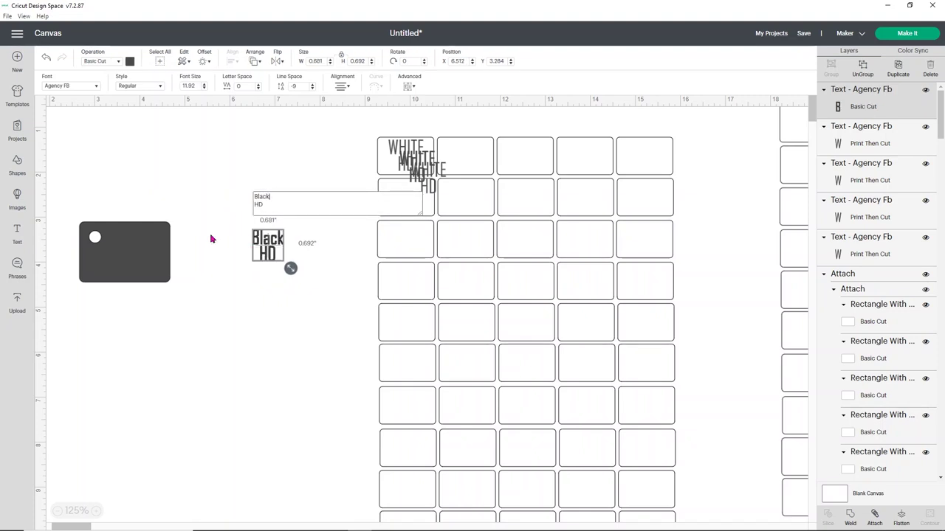
{"action": "left_click", "coordinate": [211, 238]}
{"action": "left_click_drag", "start_coordinate": [267, 245], "coordinate": [464, 158]}
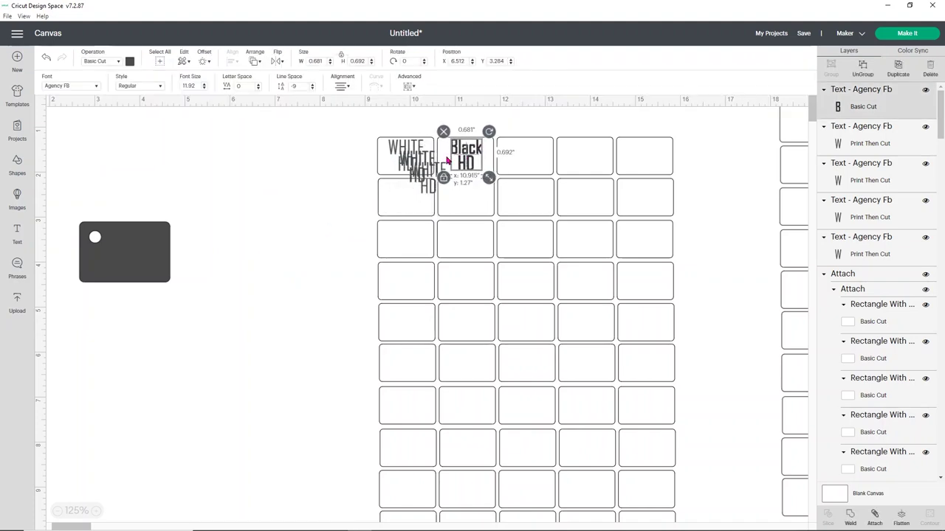
Reword another duplicate as "BLUE HD" and place it in the third cell of the first row.
{"action": "left_click", "coordinate": [307, 201]}
{"action": "left_click_drag", "start_coordinate": [426, 186], "coordinate": [310, 235]}
{"action": "double_click", "coordinate": [325, 221]}
{"action": "left_click_drag", "start_coordinate": [312, 179], "coordinate": [268, 186]}
{"action": "type", "text": "BLUE"}
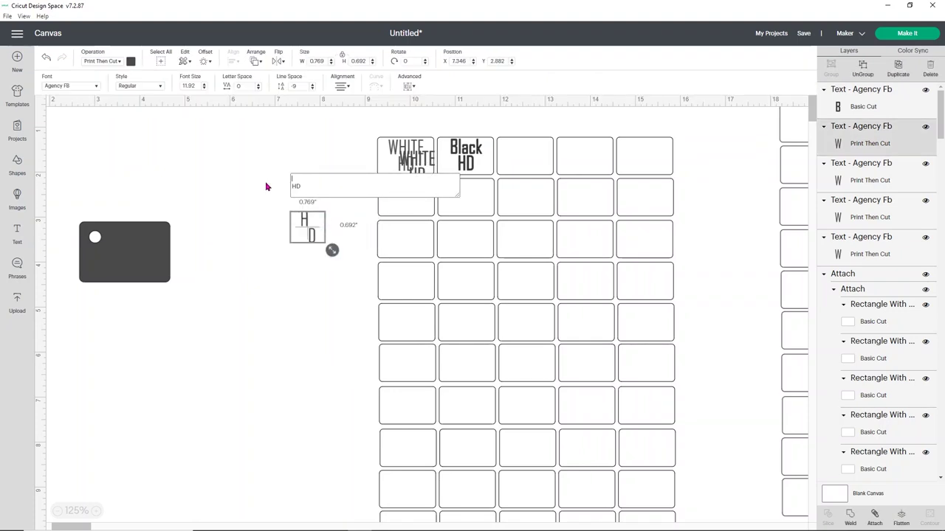
{"action": "left_click", "coordinate": [267, 187]}
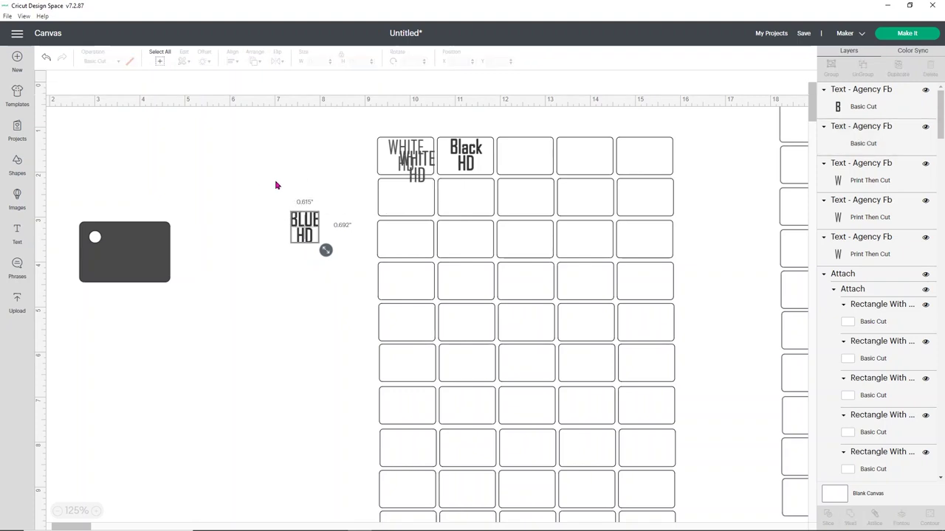
{"action": "left_click_drag", "start_coordinate": [312, 233], "coordinate": [529, 158]}
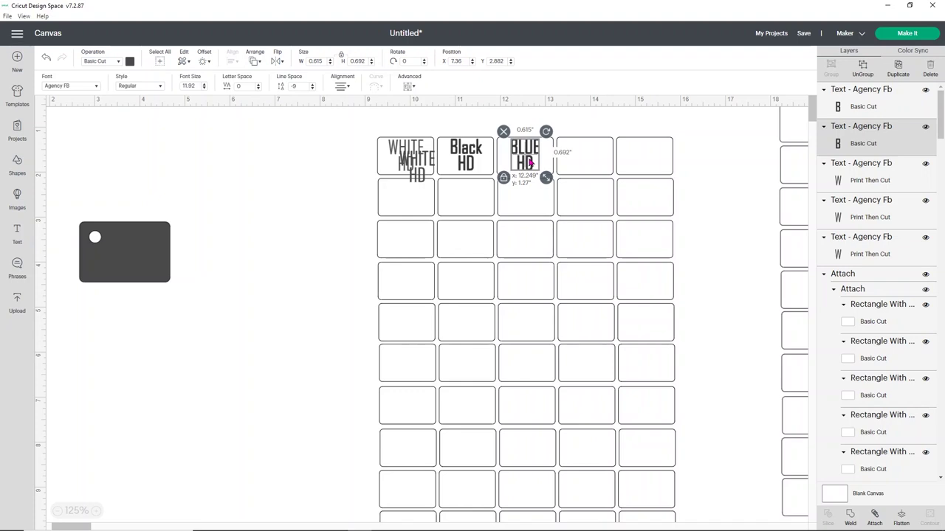
Correct the second cell's label to read BLACK in capital letters.
{"action": "double_click", "coordinate": [465, 155]}
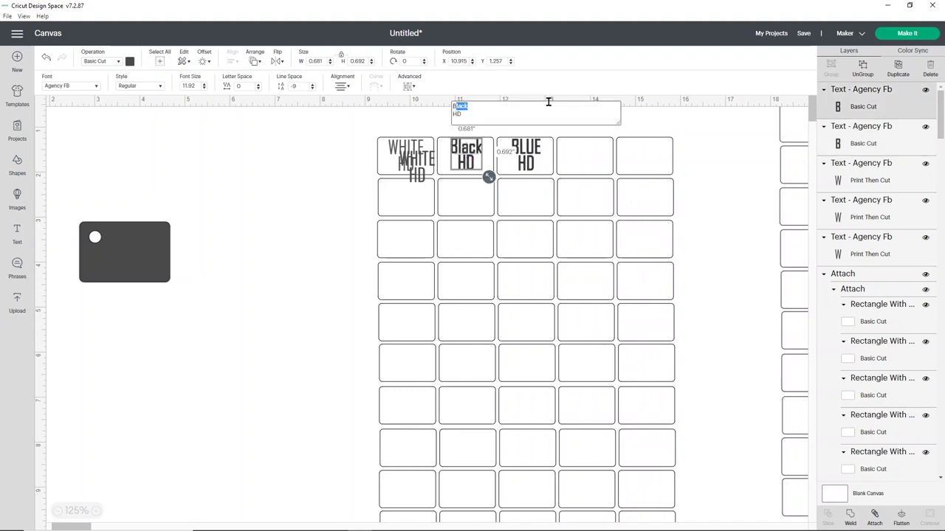
{"action": "type", "text": "LACK"}
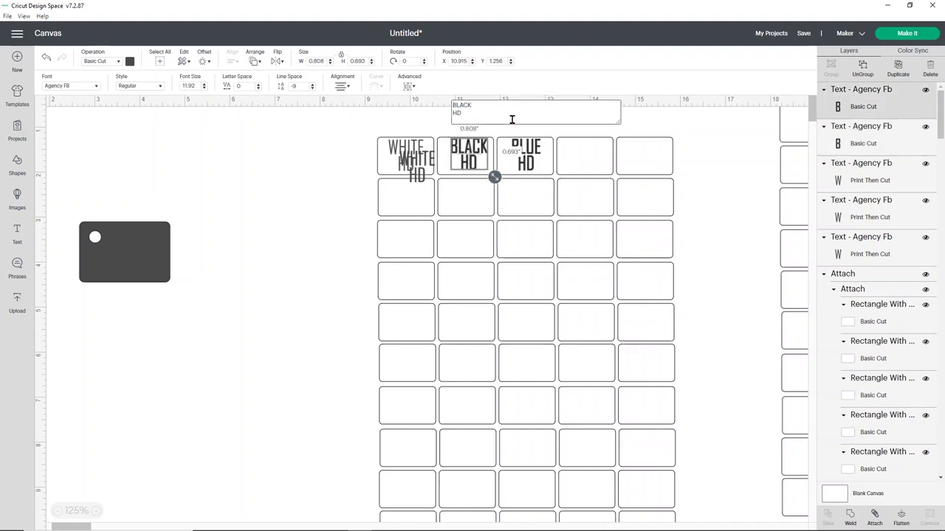
{"action": "left_click", "coordinate": [387, 194]}
Reword the next duplicate as "CRNT PNK HD" and fit it inside the fourth cell of the first row.
{"action": "left_click_drag", "start_coordinate": [413, 183], "coordinate": [346, 240]}
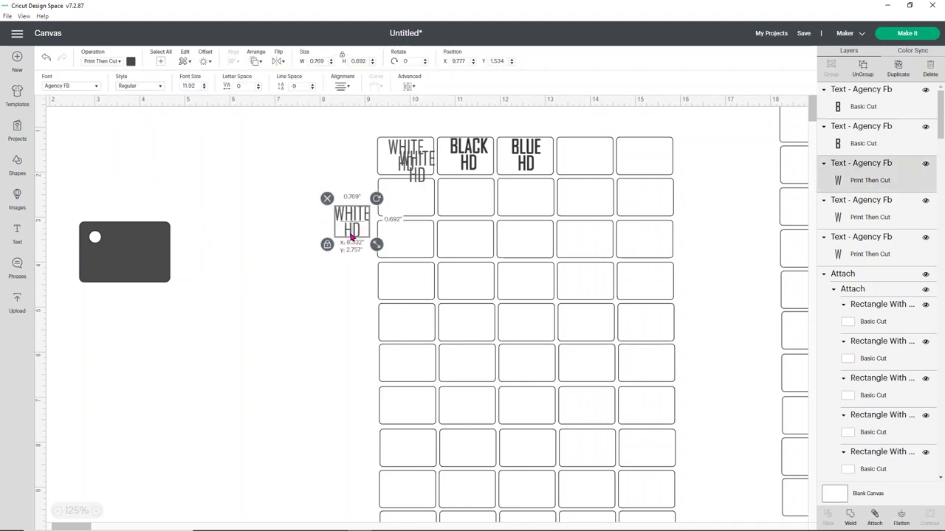
{"action": "double_click", "coordinate": [351, 221]}
{"action": "left_click_drag", "start_coordinate": [371, 183], "coordinate": [313, 174]}
{"action": "key", "text": "BackSpace"}
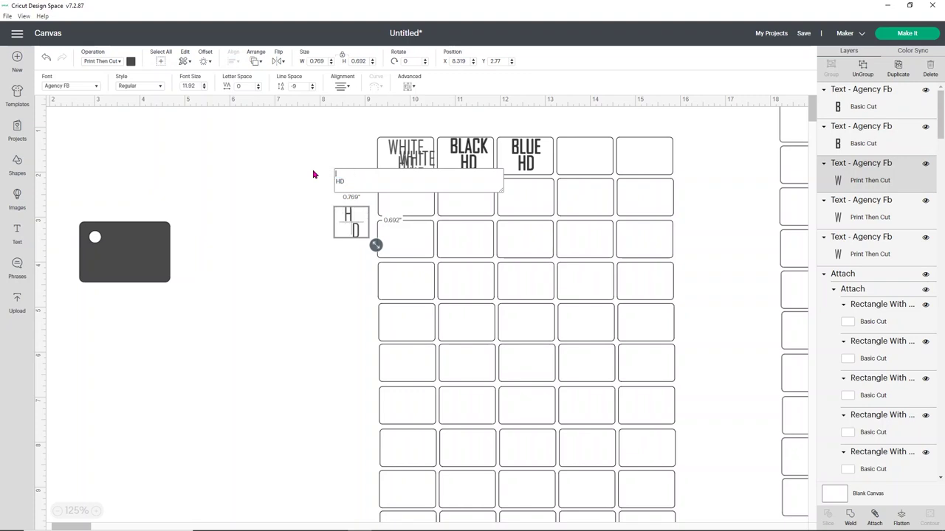
{"action": "type", "text": "CARN"}
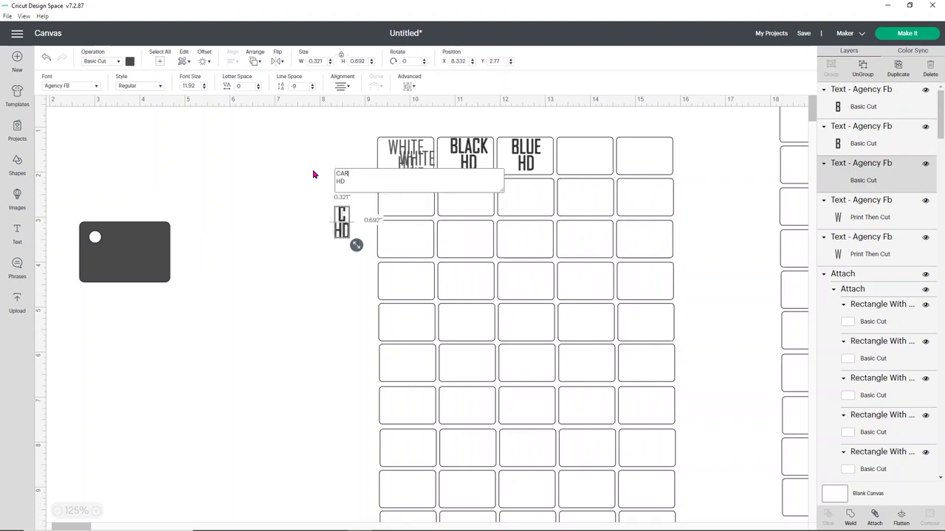
{"action": "key", "text": "BackSpace"}
{"action": "key", "text": "BackSpace"}
{"action": "key", "text": "BackSpace"}
{"action": "type", "text": "RNT PNK"}
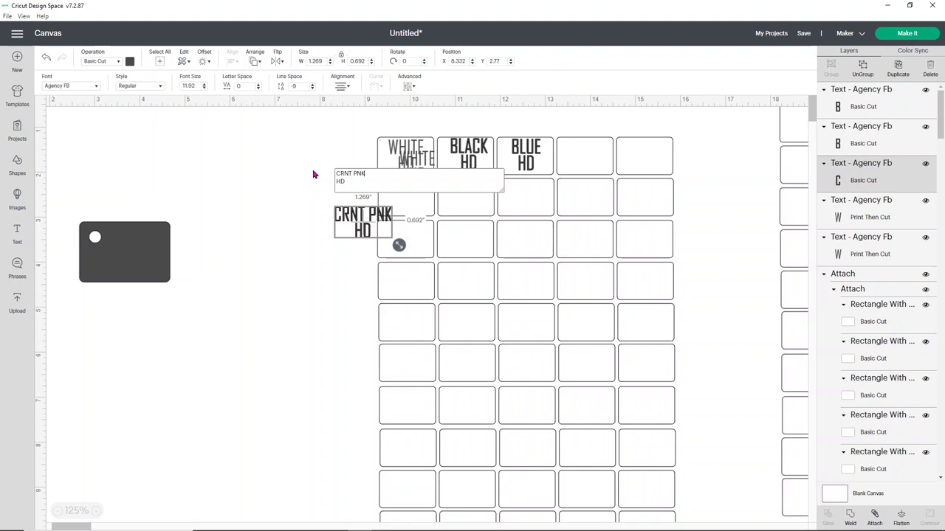
{"action": "left_click", "coordinate": [290, 236]}
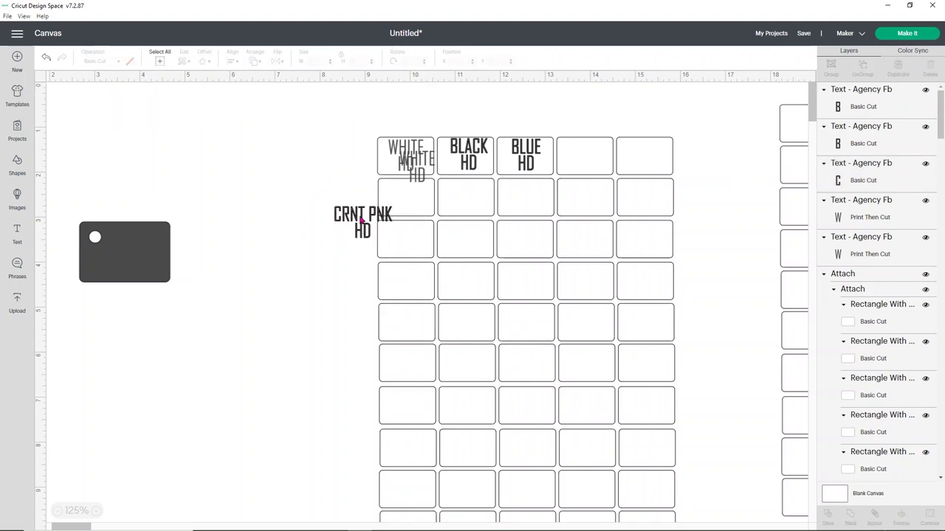
{"action": "left_click_drag", "start_coordinate": [362, 222], "coordinate": [583, 159]}
Nudge BLACK HD into place, reword the last spare duplicate as "DARK RED HD" and fit it in the fifth cell at about 1.13 × 0.63 in.
{"action": "left_click_drag", "start_coordinate": [425, 177], "coordinate": [345, 220]}
{"action": "left_click_drag", "start_coordinate": [478, 153], "coordinate": [474, 154]}
{"action": "left_click", "coordinate": [344, 215]}
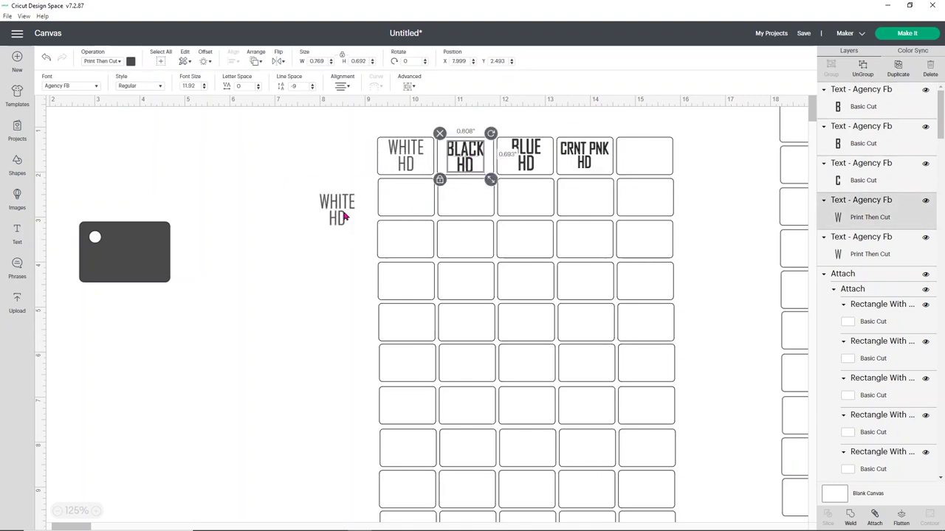
{"action": "double_click", "coordinate": [344, 215]}
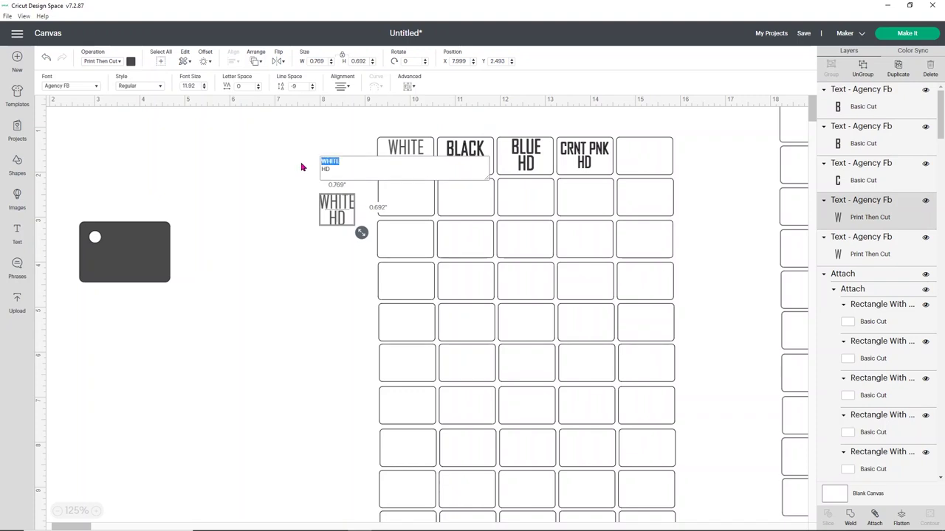
{"action": "type", "text": "DARK RED"}
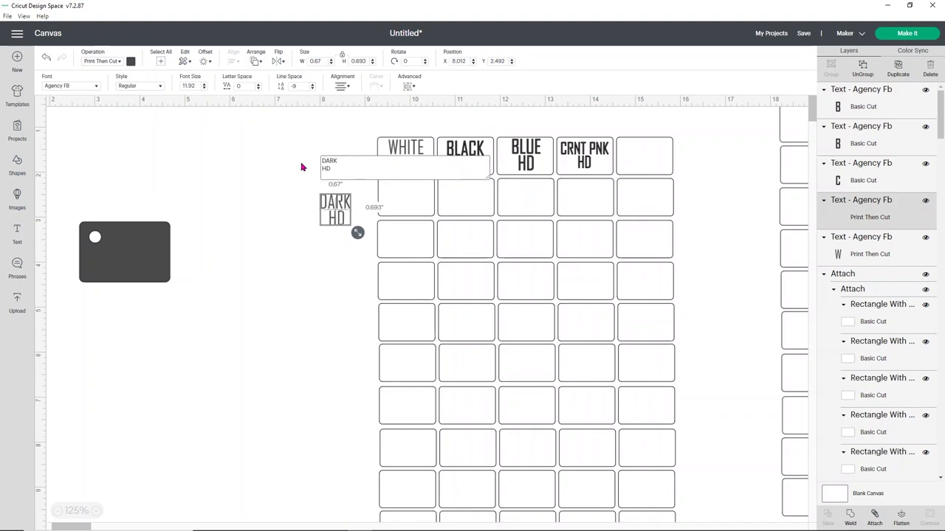
{"action": "left_click", "coordinate": [302, 205]}
{"action": "left_click_drag", "start_coordinate": [330, 207], "coordinate": [632, 152]}
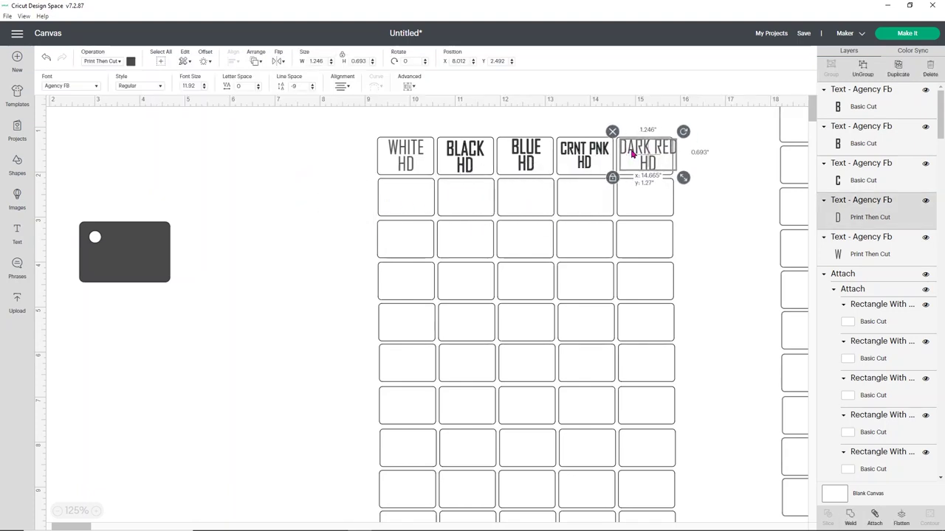
{"action": "left_click_drag", "start_coordinate": [682, 175], "coordinate": [648, 158]}
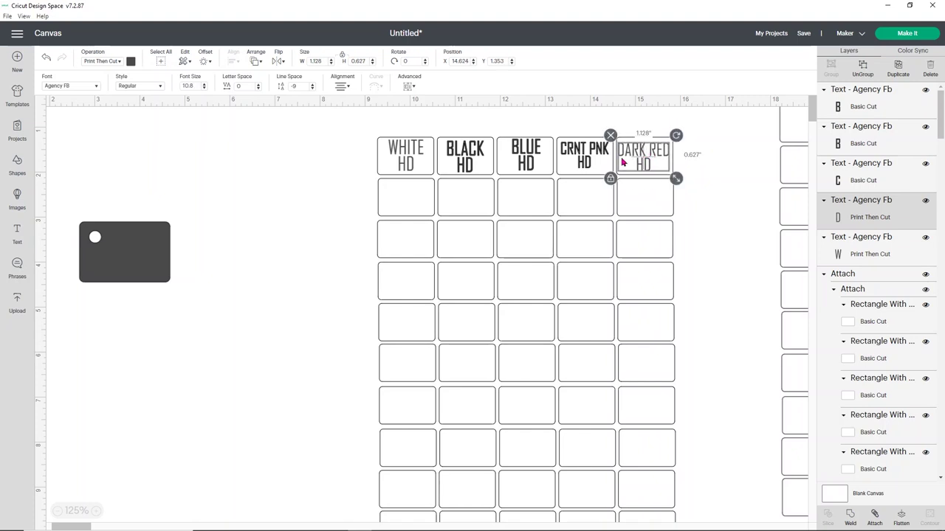
Change the operation of the CRNT PNK HD and BLUE HD labels to Print Then Cut, Standard.
{"action": "left_click", "coordinate": [584, 152]}
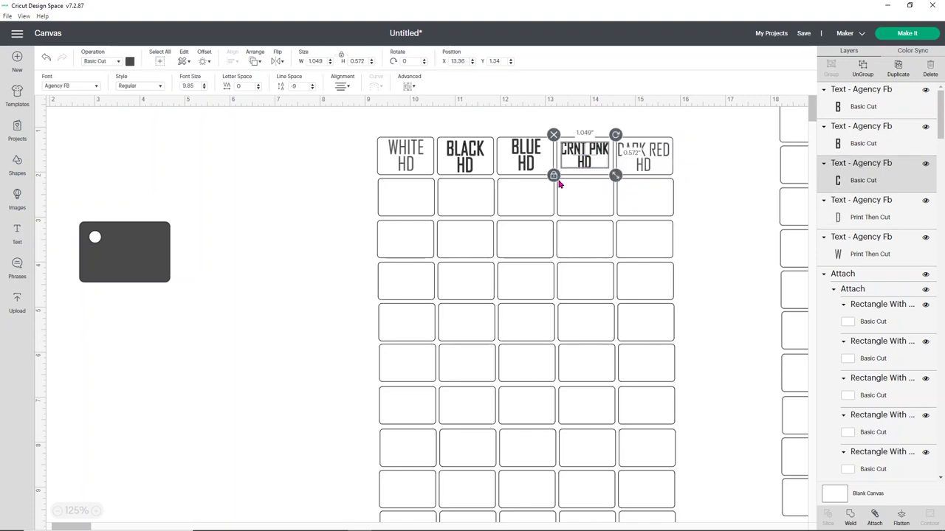
{"action": "left_click", "coordinate": [106, 62]}
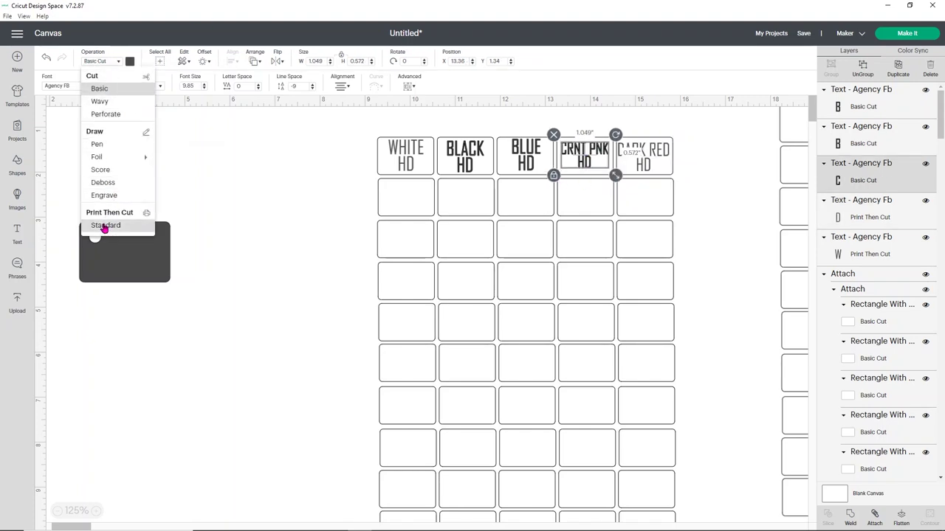
{"action": "left_click", "coordinate": [517, 151]}
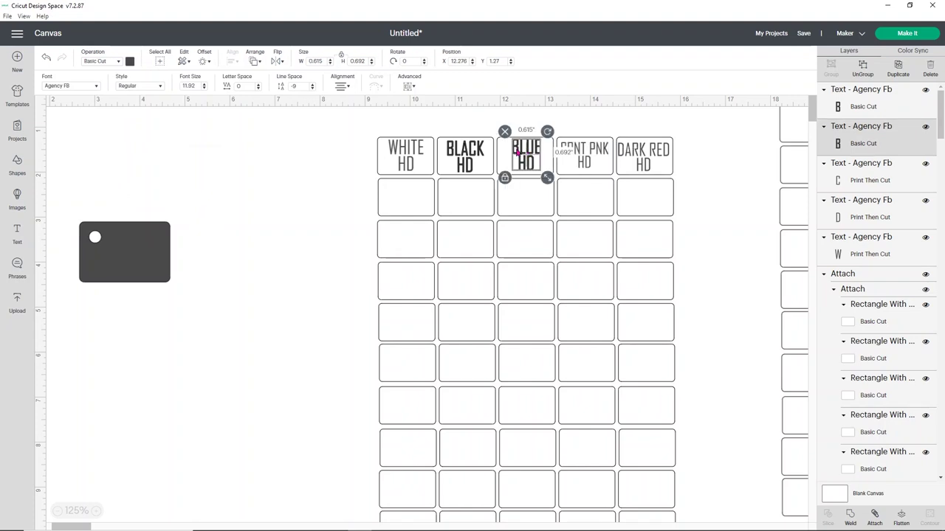
{"action": "left_click", "coordinate": [104, 64]}
{"action": "left_click", "coordinate": [106, 226]}
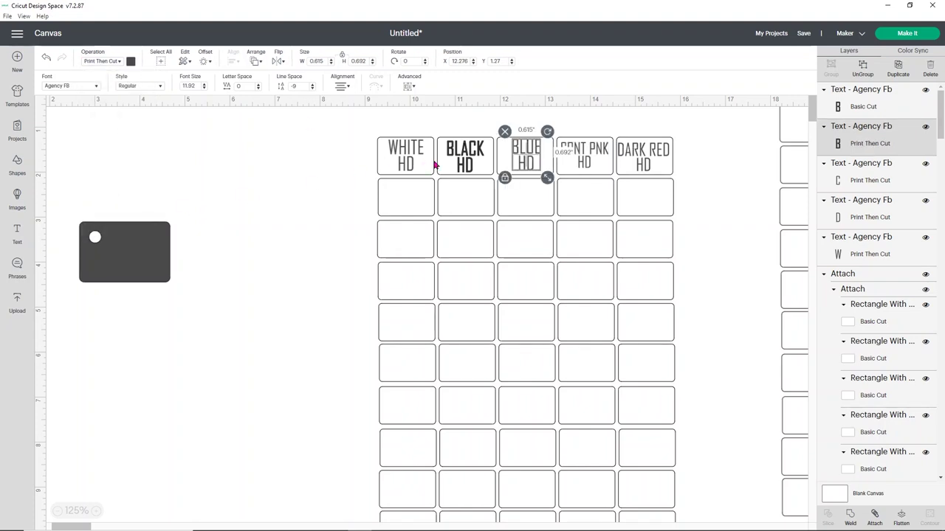
Change the operation of the BLACK HD label to Print Then Cut, Standard.
{"action": "left_click", "coordinate": [455, 161]}
{"action": "left_click", "coordinate": [111, 63]}
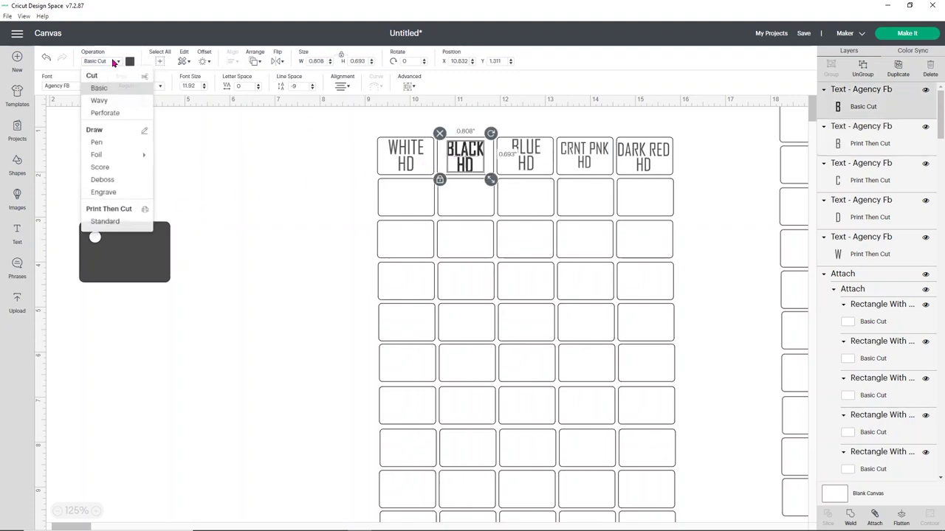
{"action": "left_click", "coordinate": [111, 227]}
{"action": "left_click", "coordinate": [254, 184]}
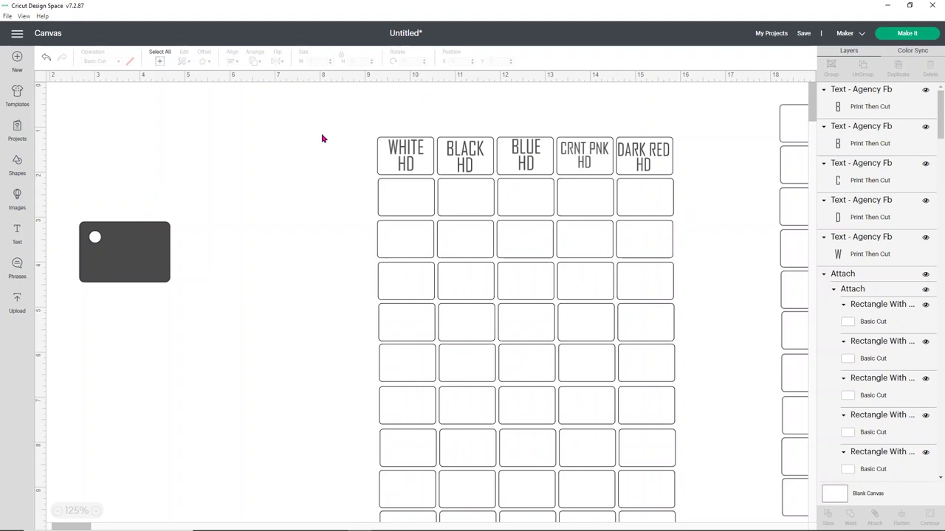
Try to flatten the five first-row labels together with their rectangle grid.
{"action": "left_click_drag", "start_coordinate": [318, 117], "coordinate": [698, 376]}
{"action": "scroll", "coordinate": [627, 251], "scroll_direction": "up", "scroll_amount": 1}
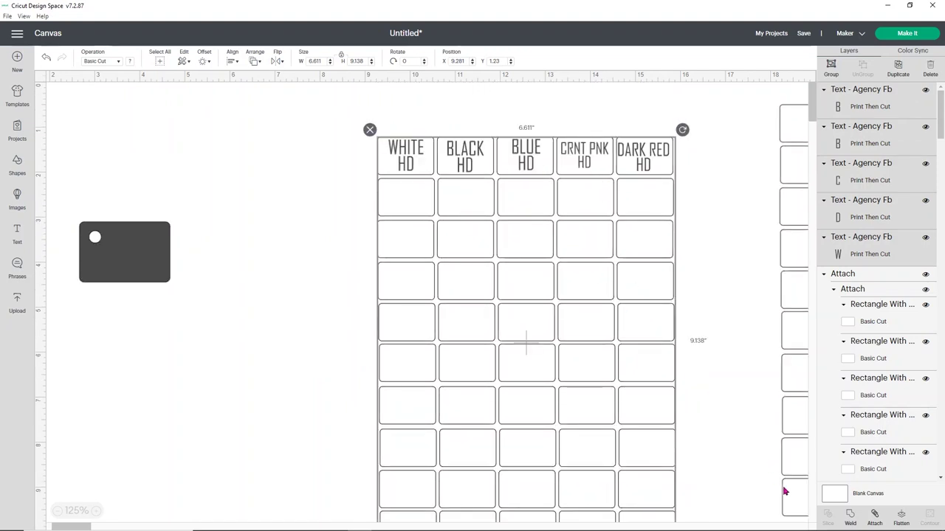
{"action": "left_click", "coordinate": [901, 519]}
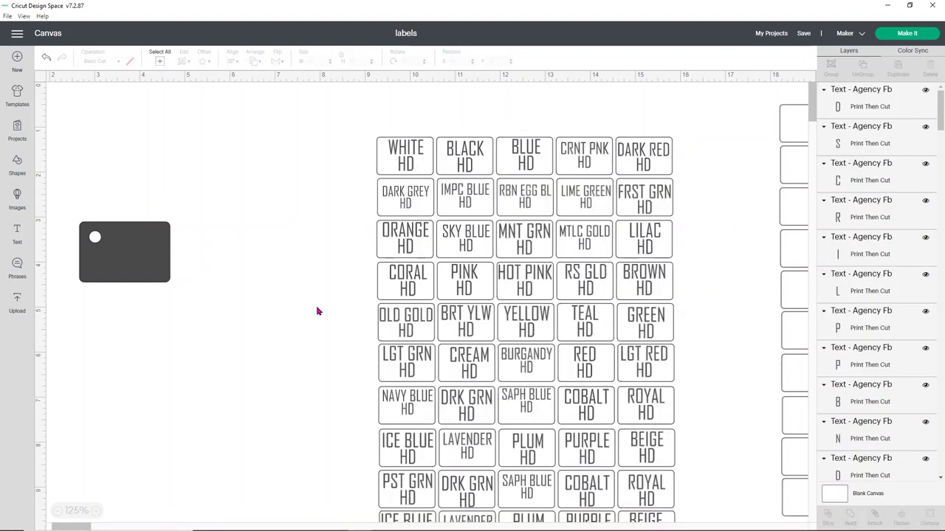
Select the whole filled label grid, from WHITE HD through the last row, and flatten it into one Print Then Cut image.
{"action": "scroll", "coordinate": [343, 284], "scroll_direction": "down", "scroll_amount": 5}
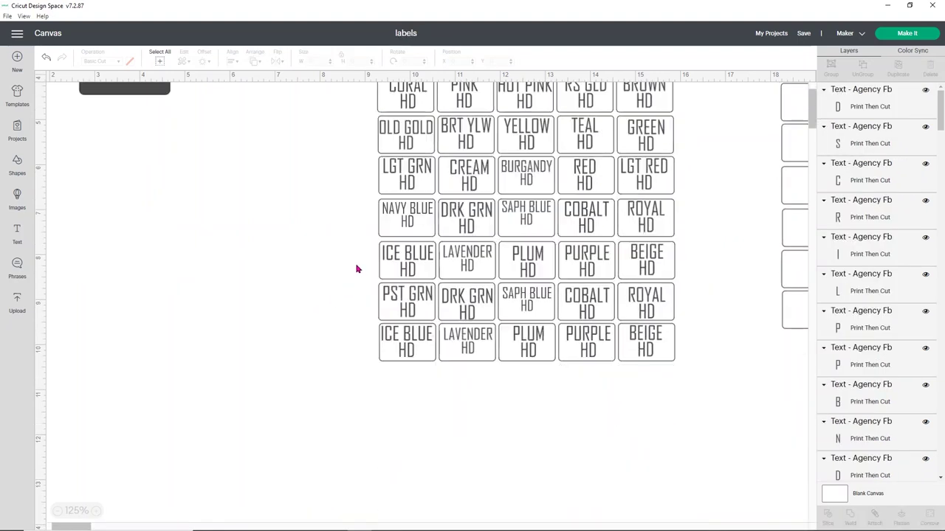
{"action": "scroll", "coordinate": [702, 338], "scroll_direction": "up", "scroll_amount": 5}
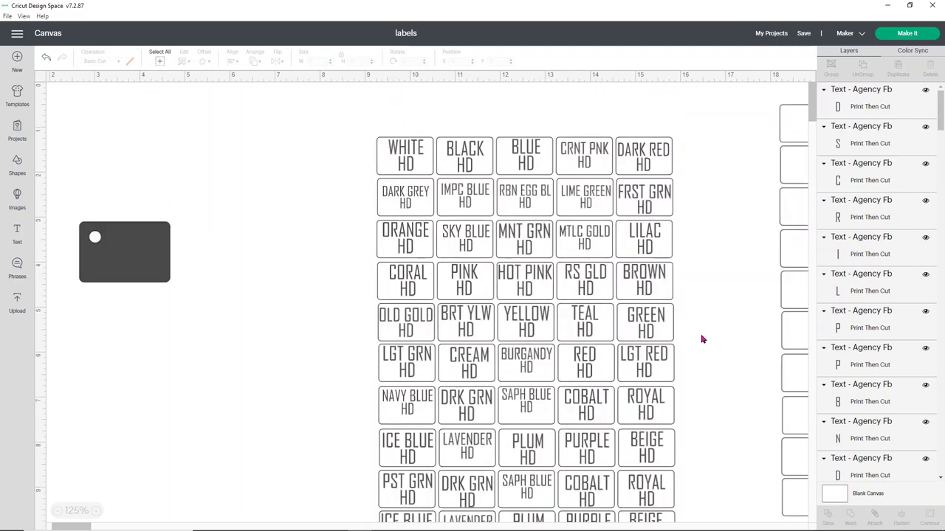
{"action": "scroll", "coordinate": [702, 339], "scroll_direction": "down", "scroll_amount": 2}
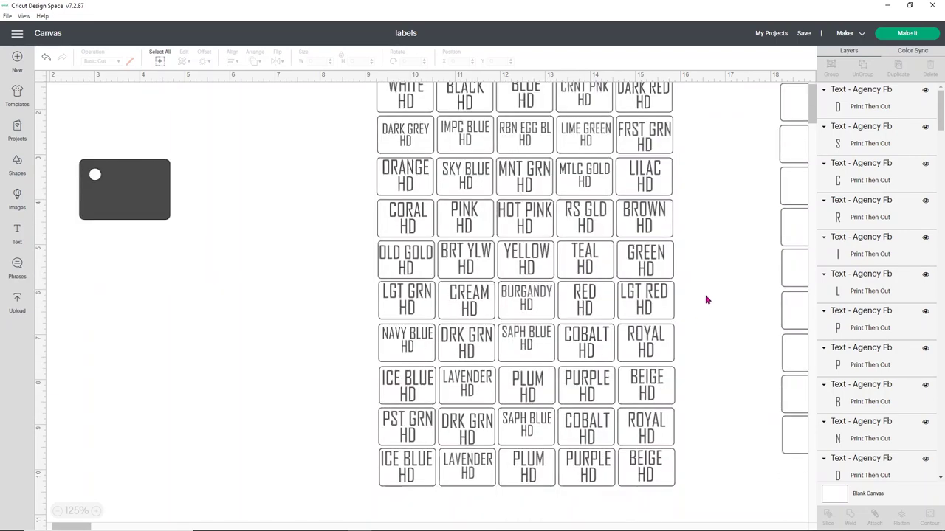
{"action": "left_click_drag", "start_coordinate": [355, 85], "coordinate": [713, 487]}
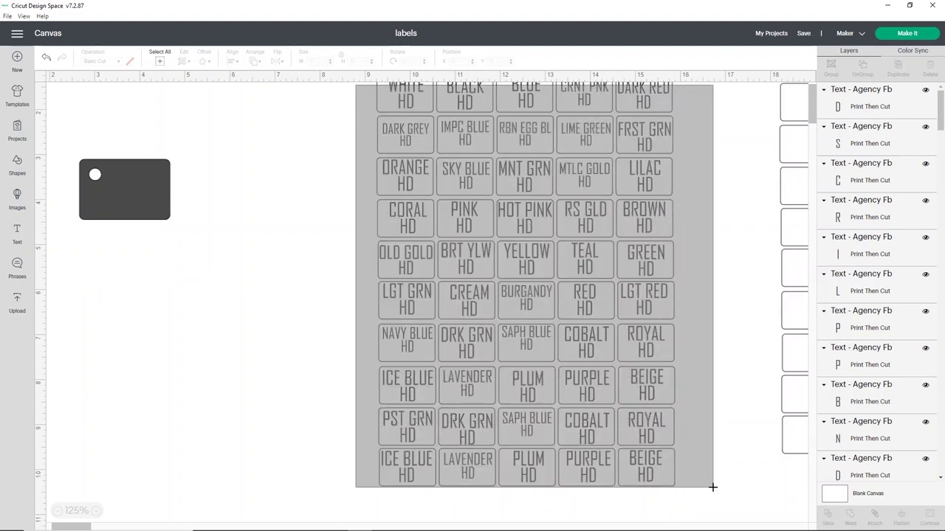
{"action": "left_click_drag", "start_coordinate": [713, 487], "coordinate": [710, 473]}
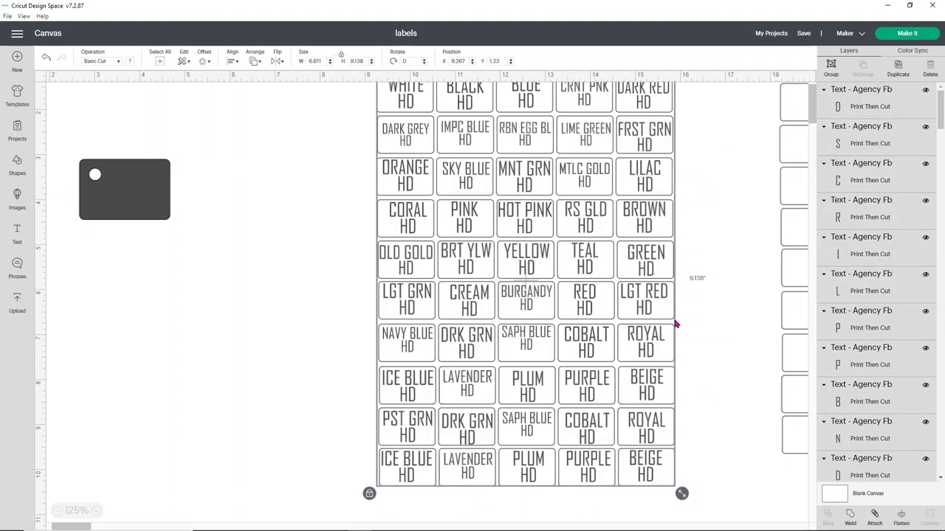
{"action": "scroll", "coordinate": [675, 319], "scroll_direction": "up", "scroll_amount": 1}
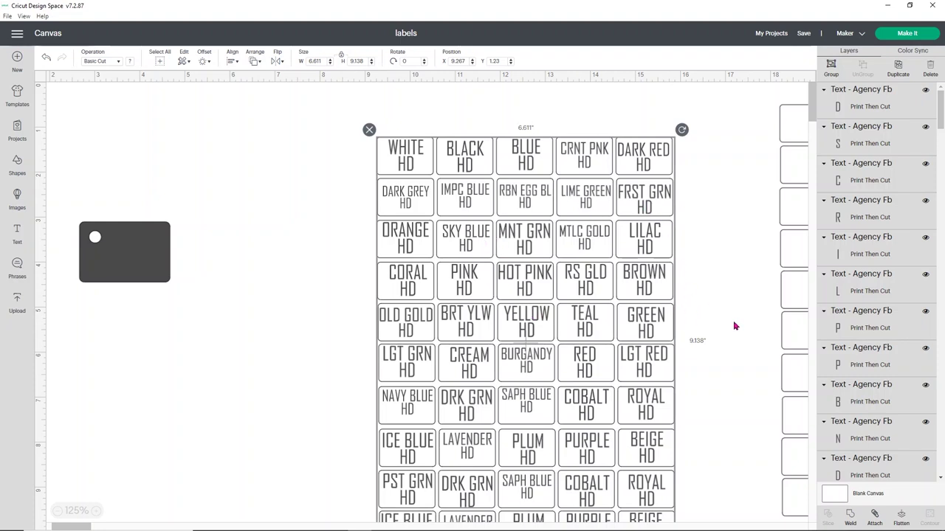
{"action": "left_click", "coordinate": [903, 523]}
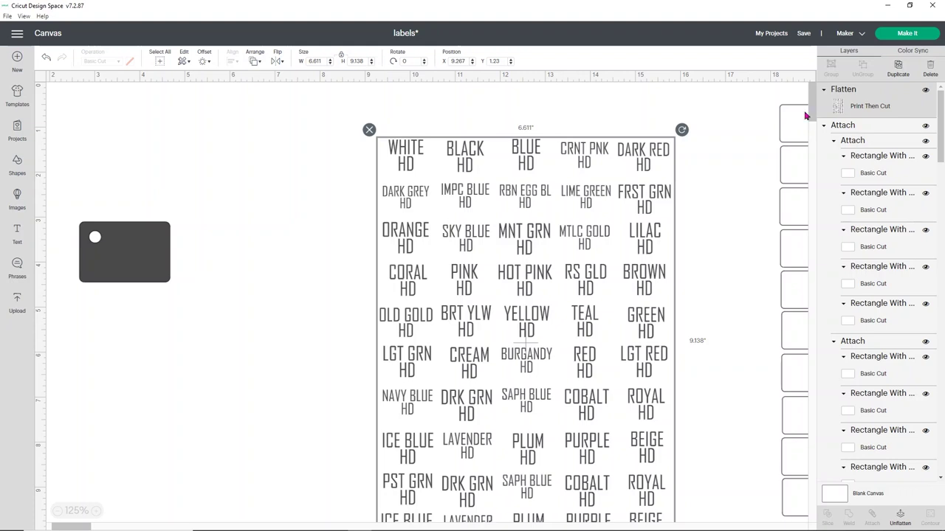
Move the spare grid of blank rounded rectangles closer to the labels and hide it.
{"action": "left_click_drag", "start_coordinate": [801, 134], "coordinate": [736, 168]}
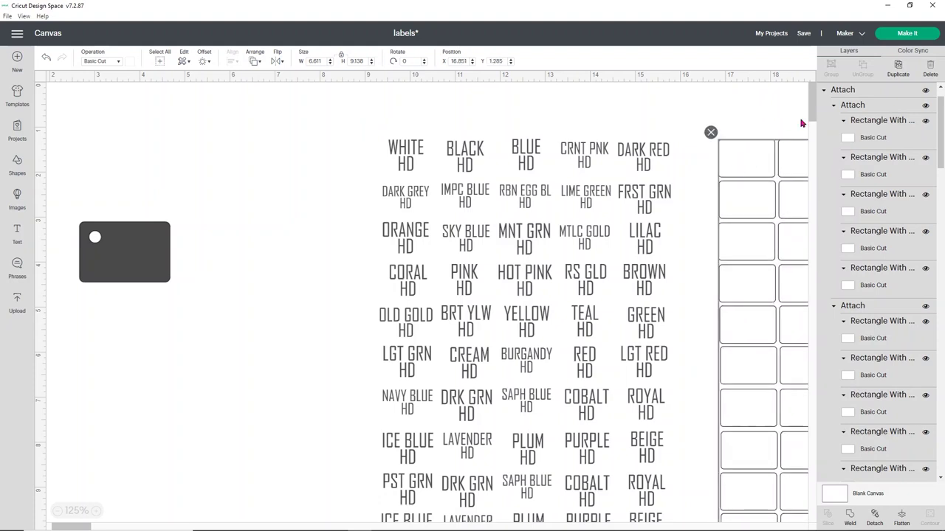
{"action": "left_click", "coordinate": [925, 90]}
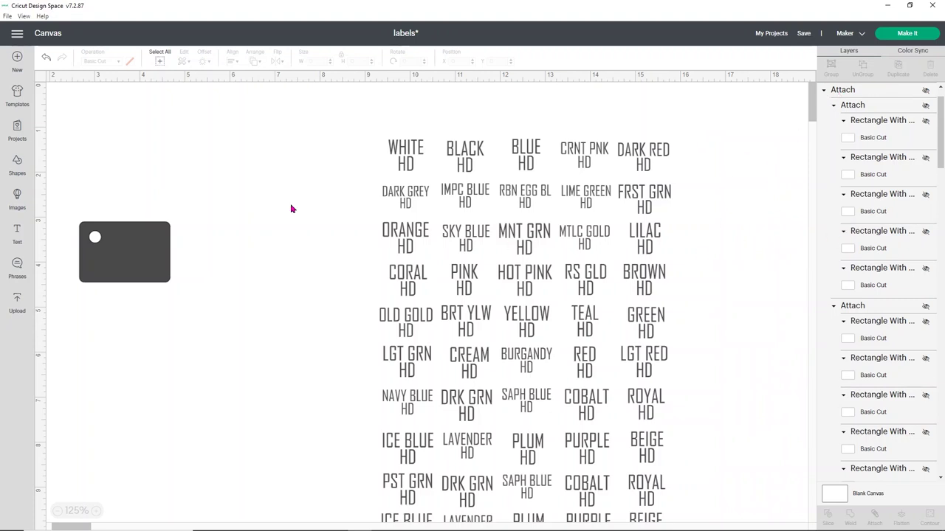
Try to save the labels project with the Save Both option for the newer online version.
{"action": "left_click", "coordinate": [96, 258]}
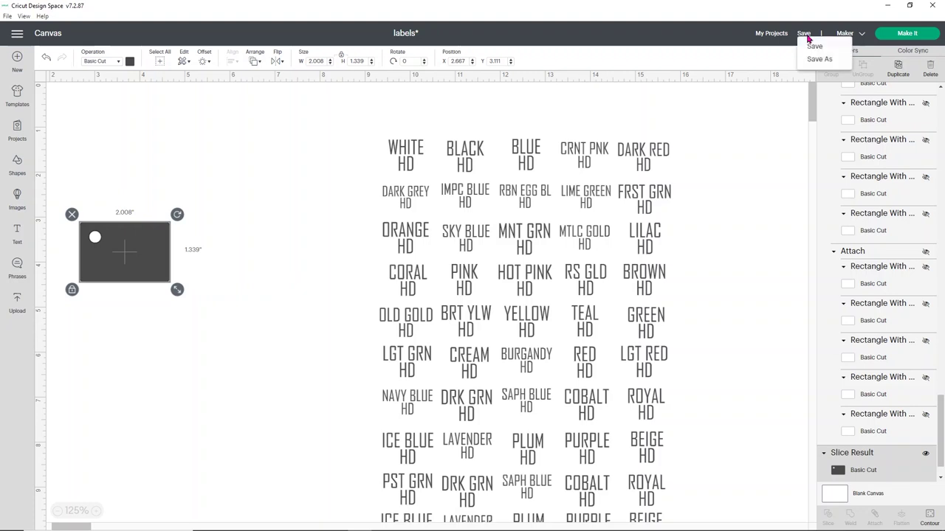
{"action": "left_click", "coordinate": [809, 56]}
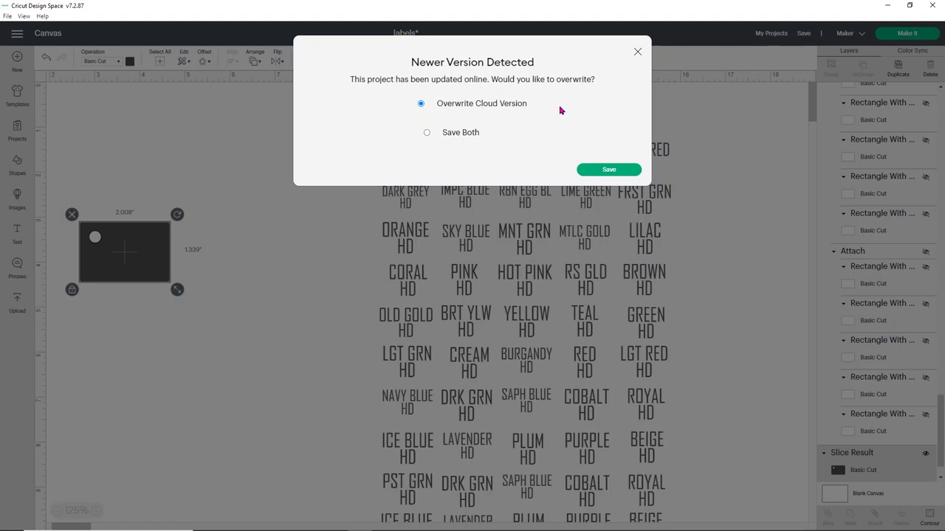
{"action": "left_click", "coordinate": [427, 135]}
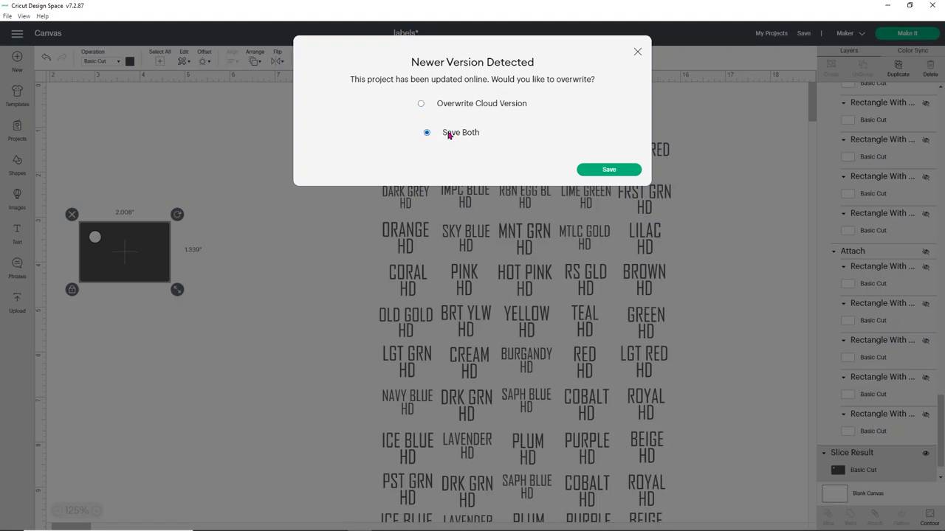
{"action": "left_click", "coordinate": [614, 174]}
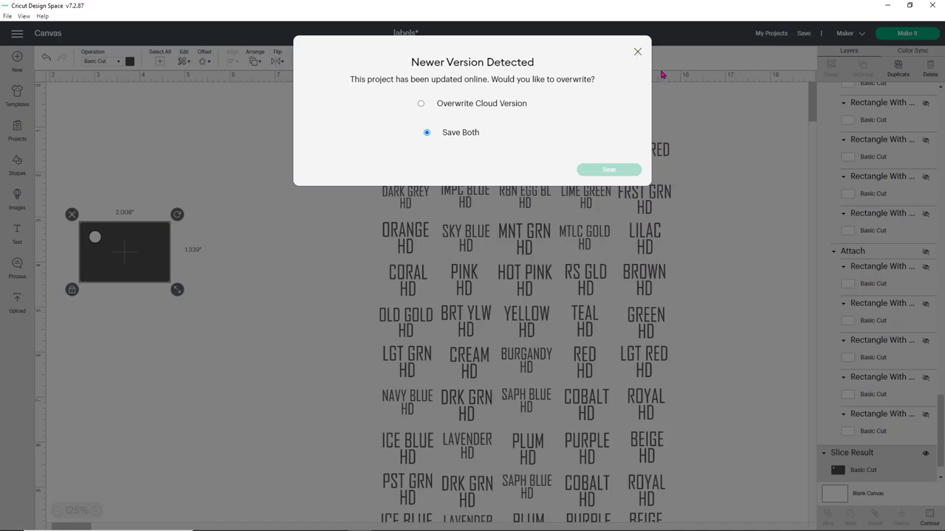
{"action": "key", "text": "Escape"}
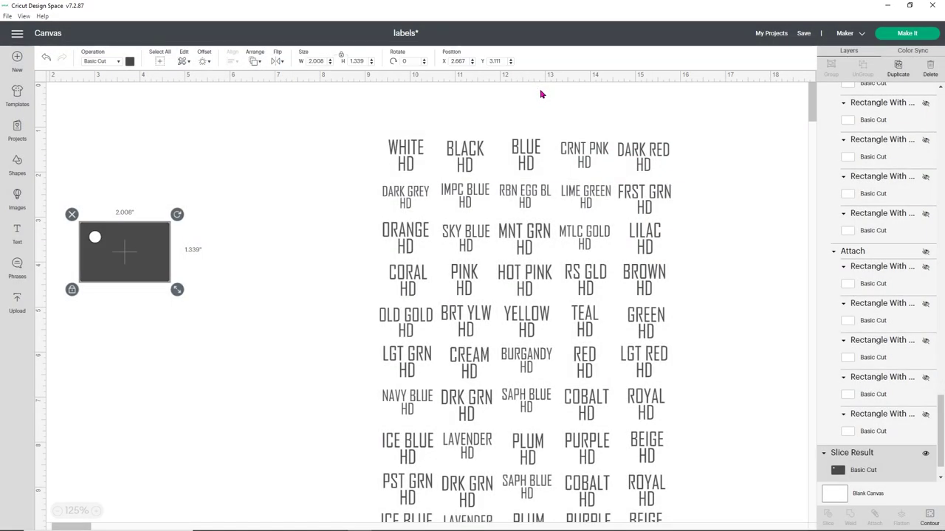
Save the labels project and hide the dark holed tag.
{"action": "left_click", "coordinate": [803, 34]}
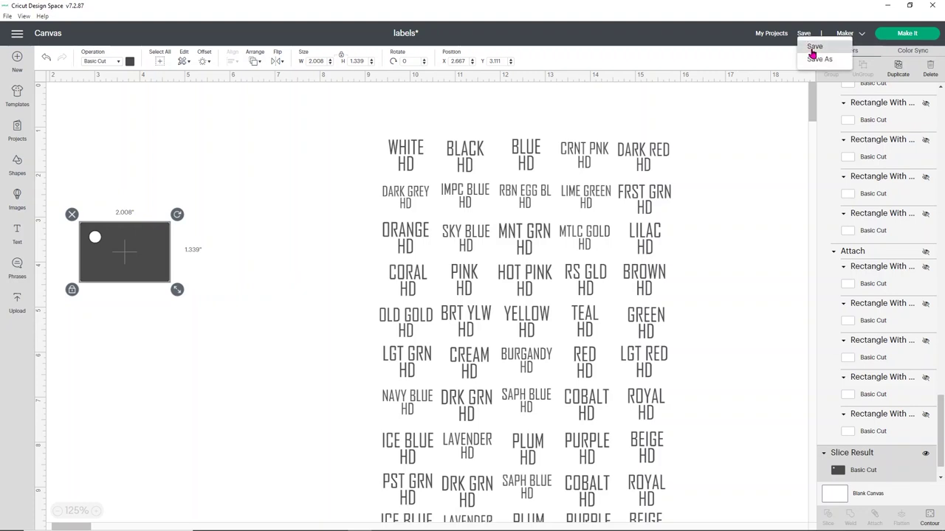
{"action": "left_click", "coordinate": [813, 49]}
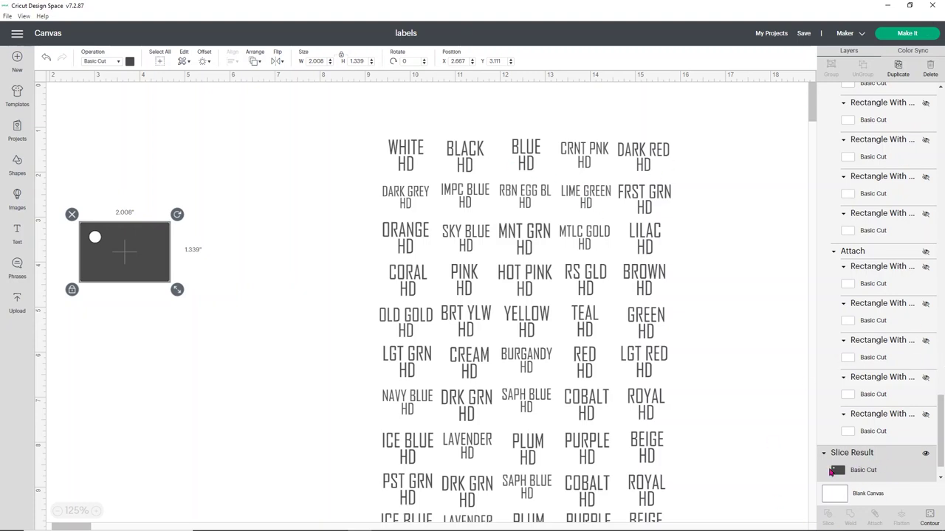
{"action": "left_click", "coordinate": [926, 455]}
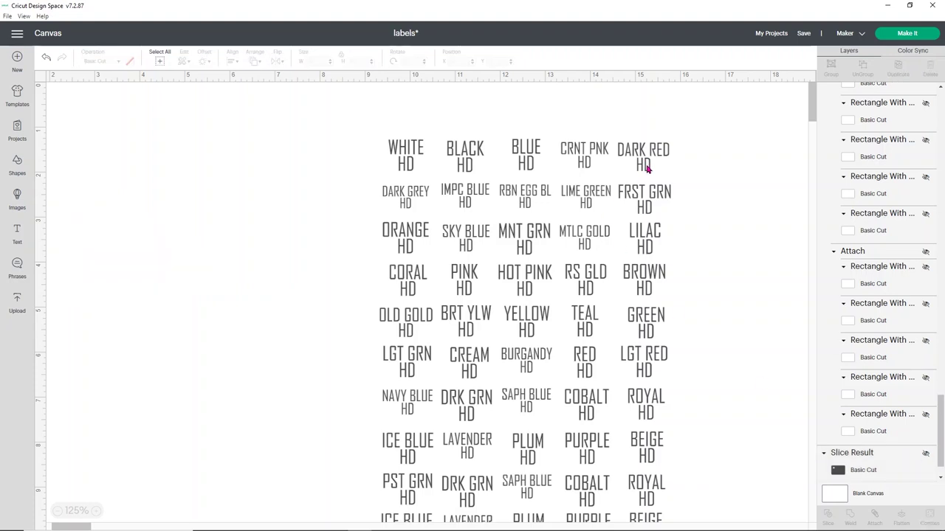
Send the flattened labels through the mat preview at one copy on Letter size and open the print setup.
{"action": "left_click", "coordinate": [908, 33]}
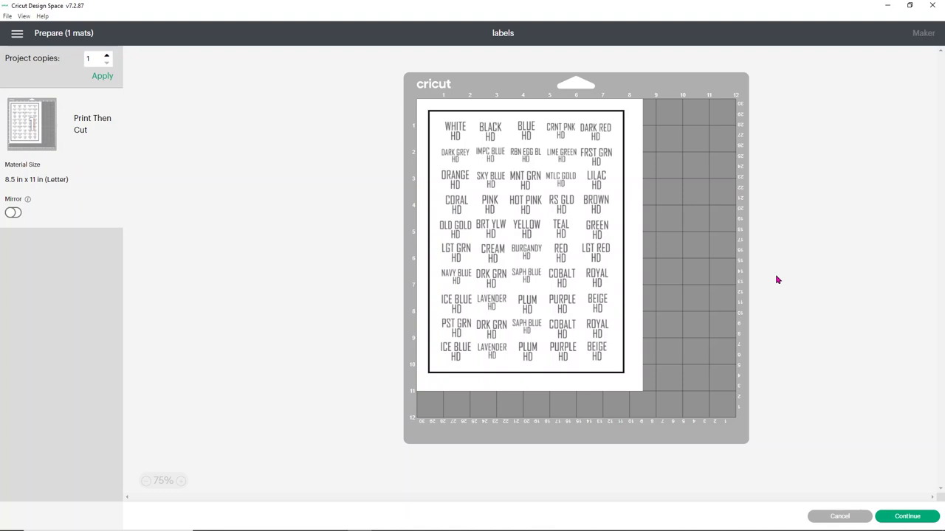
{"action": "left_click", "coordinate": [907, 517]}
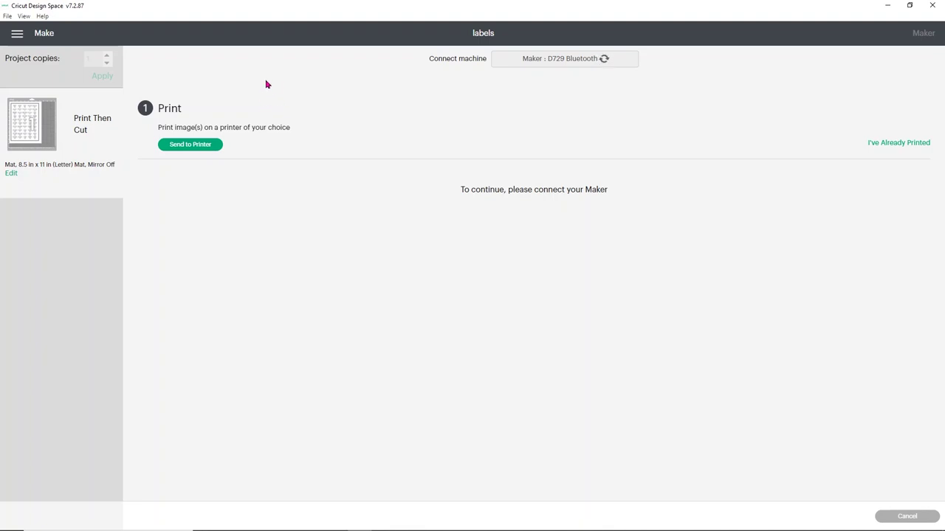
{"action": "left_click", "coordinate": [184, 147]}
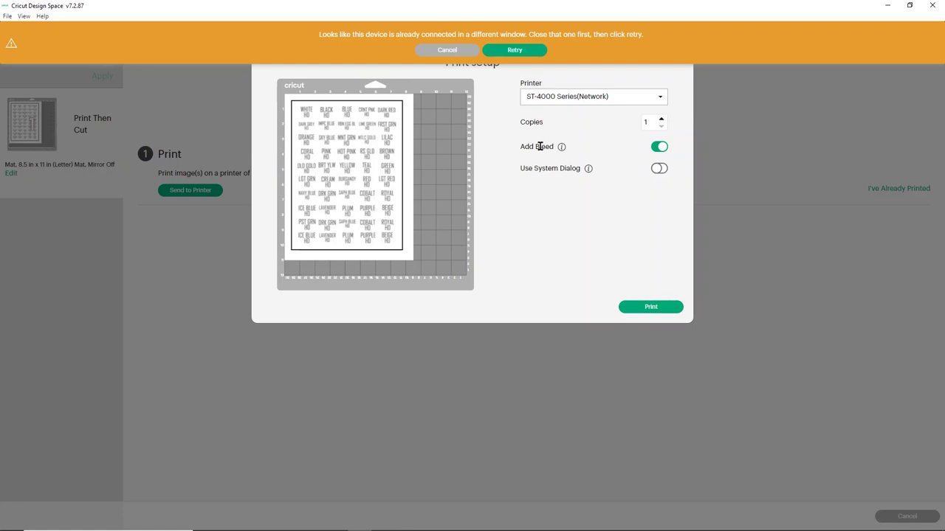
Dismiss the machine connection warning and set the printer to ET-2720 Series(Network).
{"action": "left_click", "coordinate": [465, 53]}
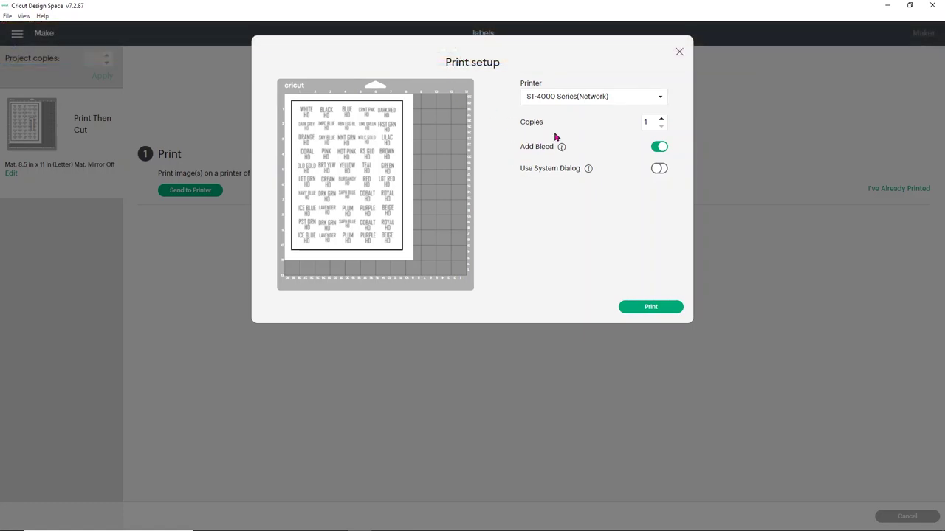
{"action": "left_click", "coordinate": [587, 103]}
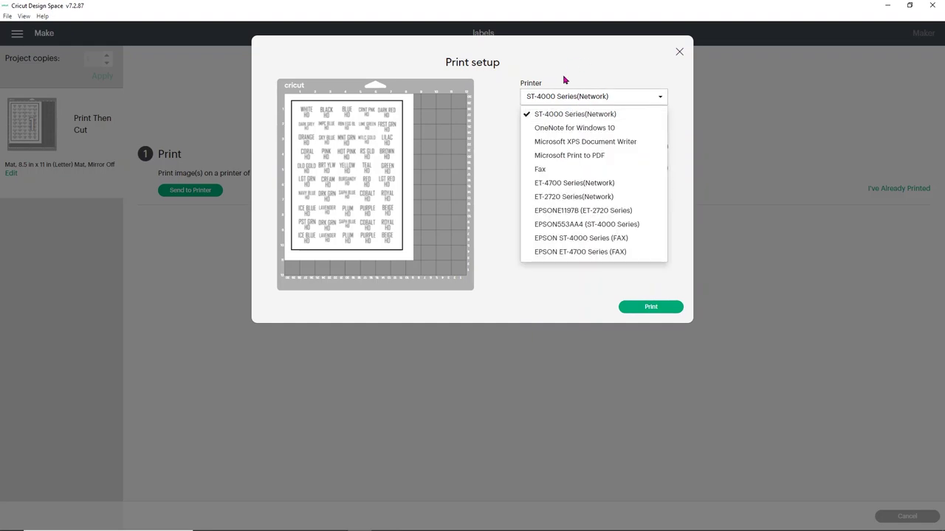
{"action": "left_click", "coordinate": [580, 197]}
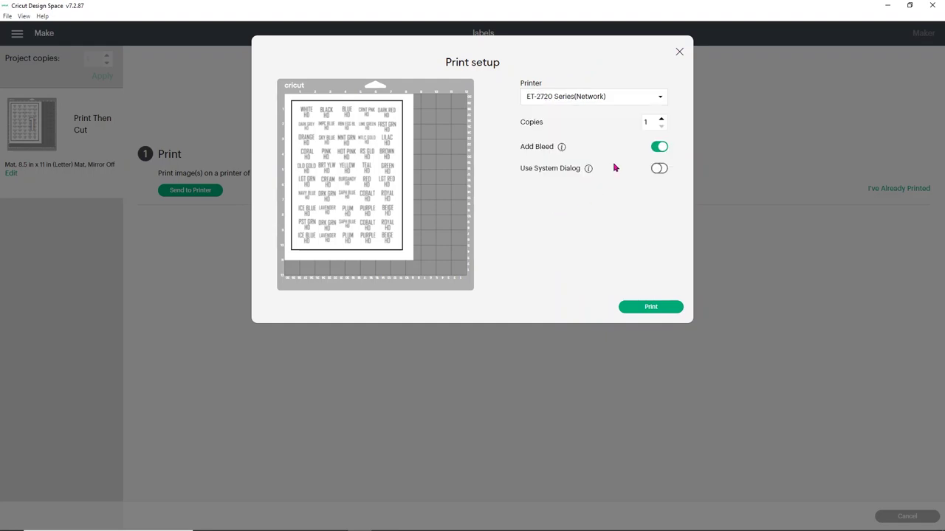